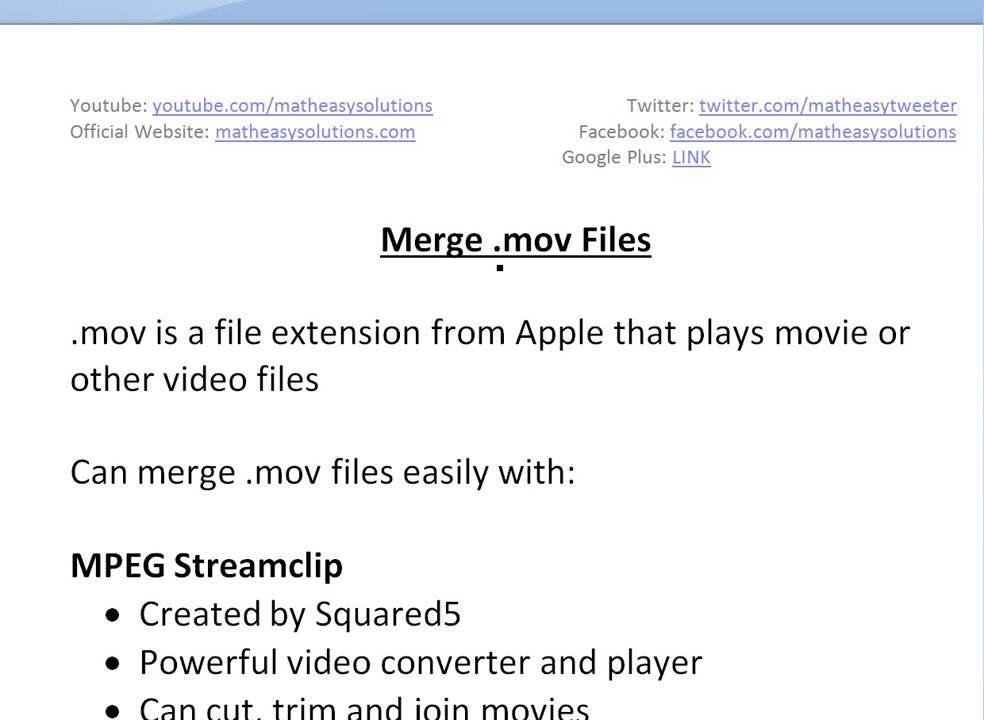
# Step: Pen-underline .mov, Apple, Squared5, YouTube and Beta Version in the Word notes while scrolling down
pyautogui.moveTo(497, 258); pyautogui.dragTo(567, 266)
pyautogui.scroll(-1, 483, 385)
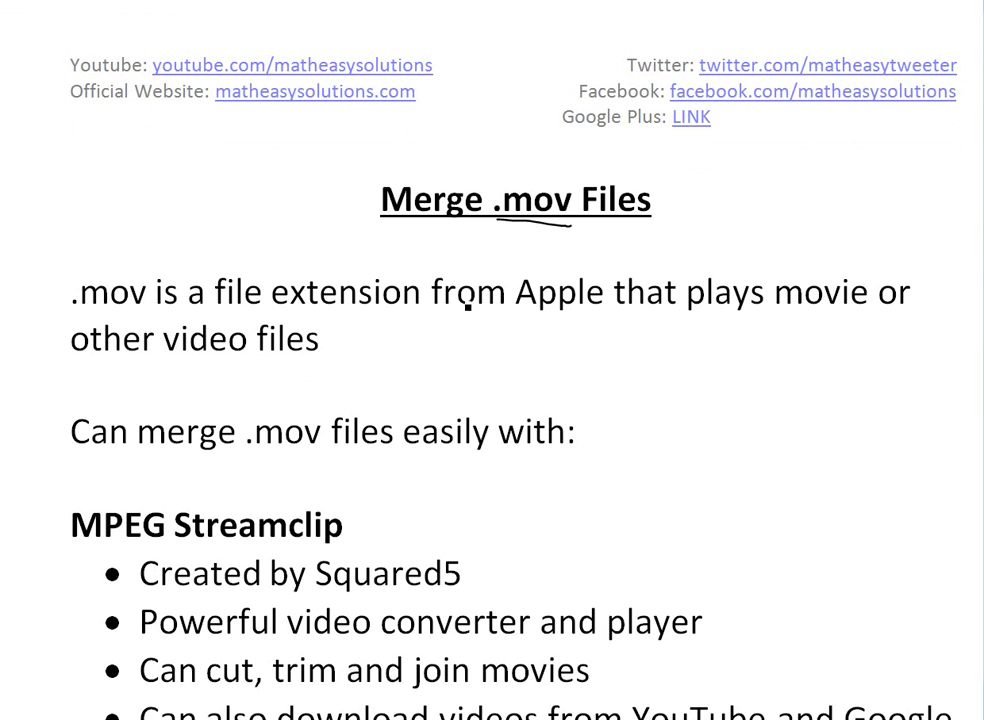
pyautogui.moveTo(516, 314); pyautogui.dragTo(599, 311)
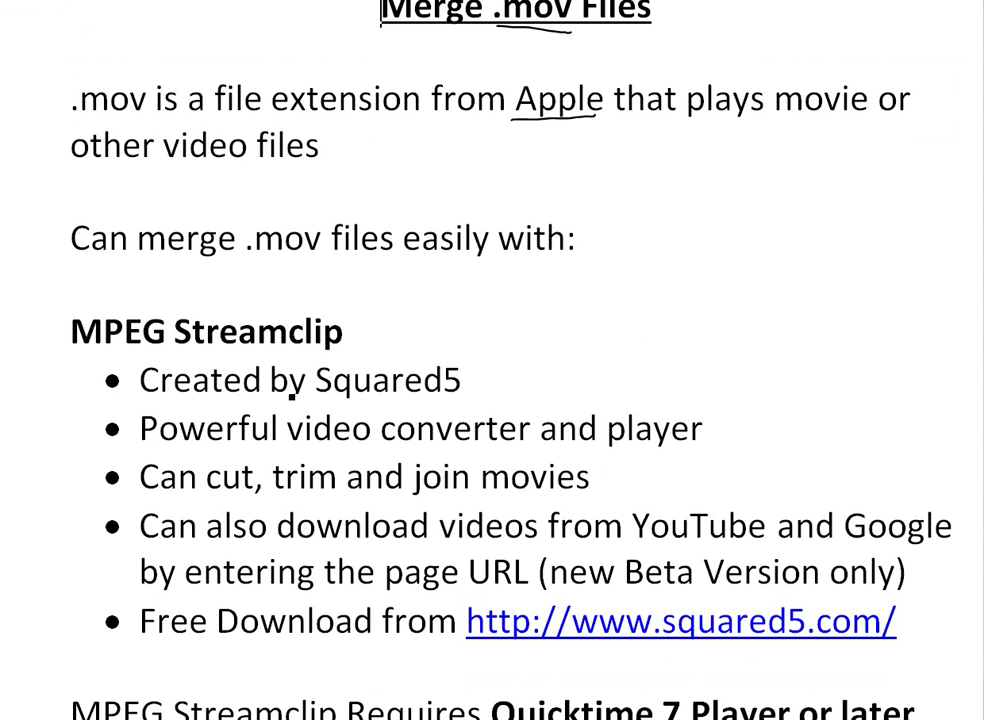
pyautogui.moveTo(318, 398); pyautogui.dragTo(450, 410)
pyautogui.scroll(-3, 318, 474)
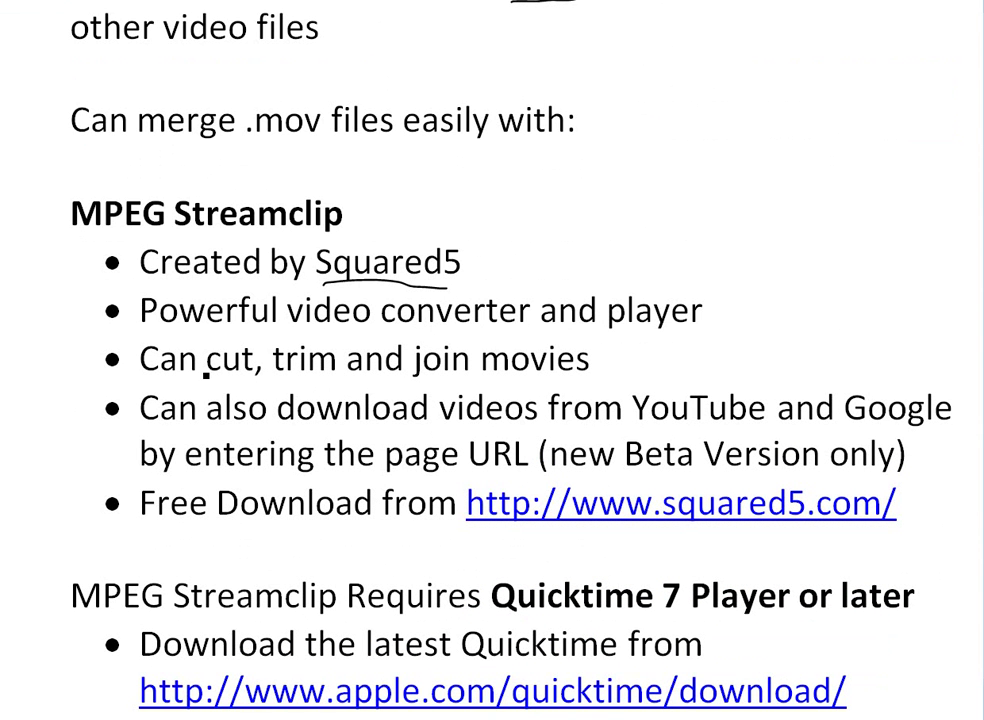
pyautogui.scroll(-3, 394, 423)
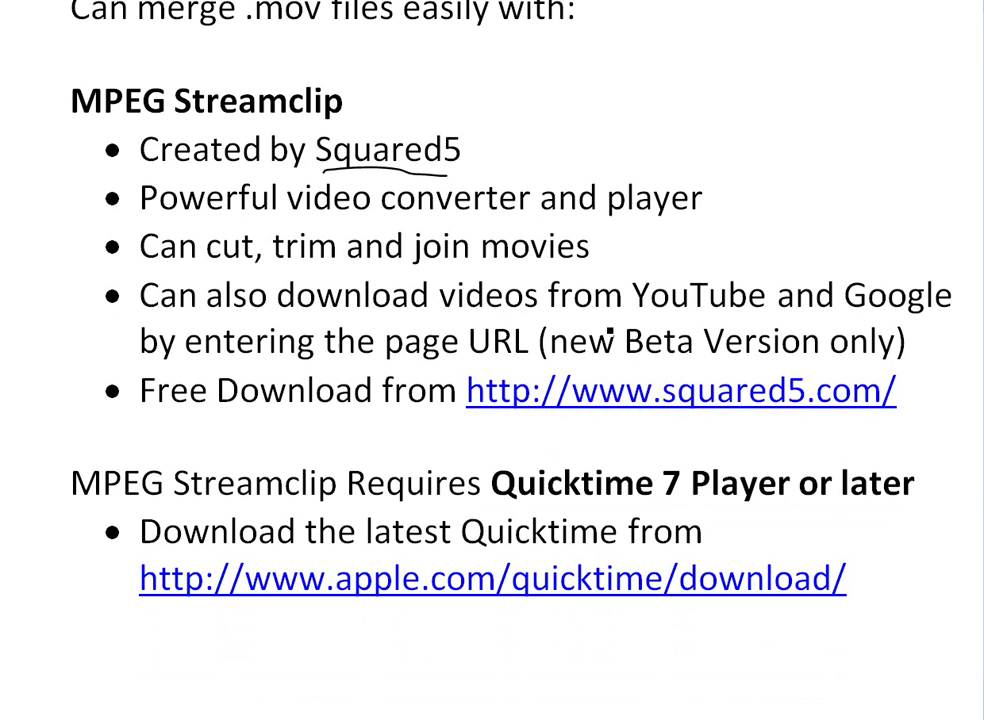
pyautogui.moveTo(654, 321); pyautogui.dragTo(746, 318)
pyautogui.moveTo(644, 365); pyautogui.dragTo(735, 370)
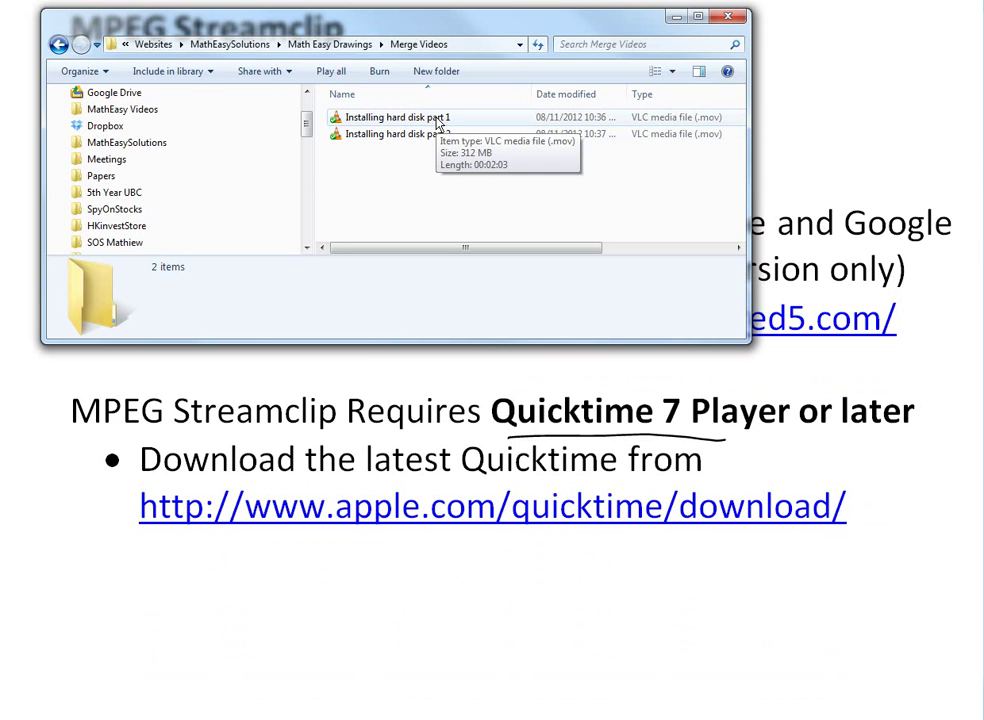
# Step: Play 'Installing hard disk part 1' in VLC and skim it to 02:00, then return to Merge Videos
pyautogui.doubleClick(402, 119)
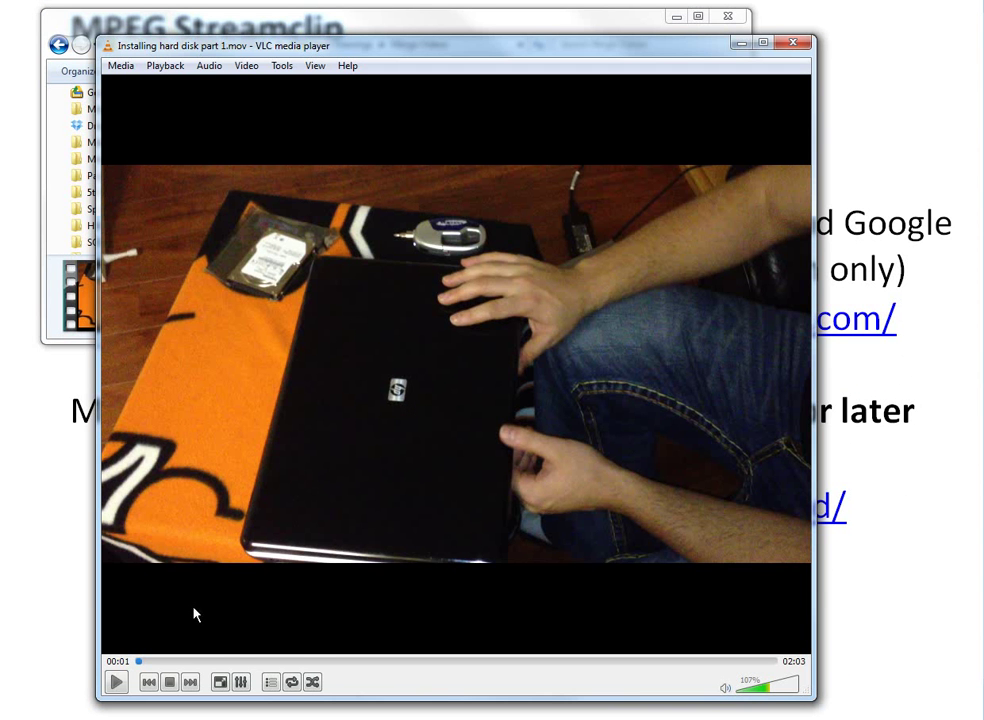
pyautogui.click(116, 682)
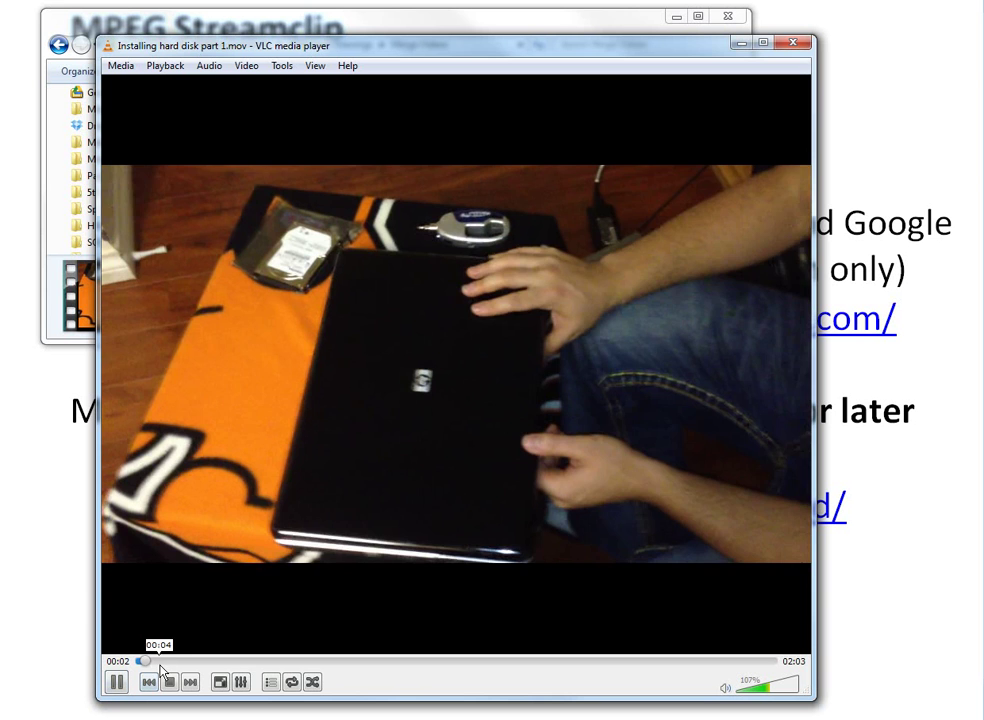
pyautogui.moveTo(161, 662); pyautogui.dragTo(190, 661)
pyautogui.click(263, 662)
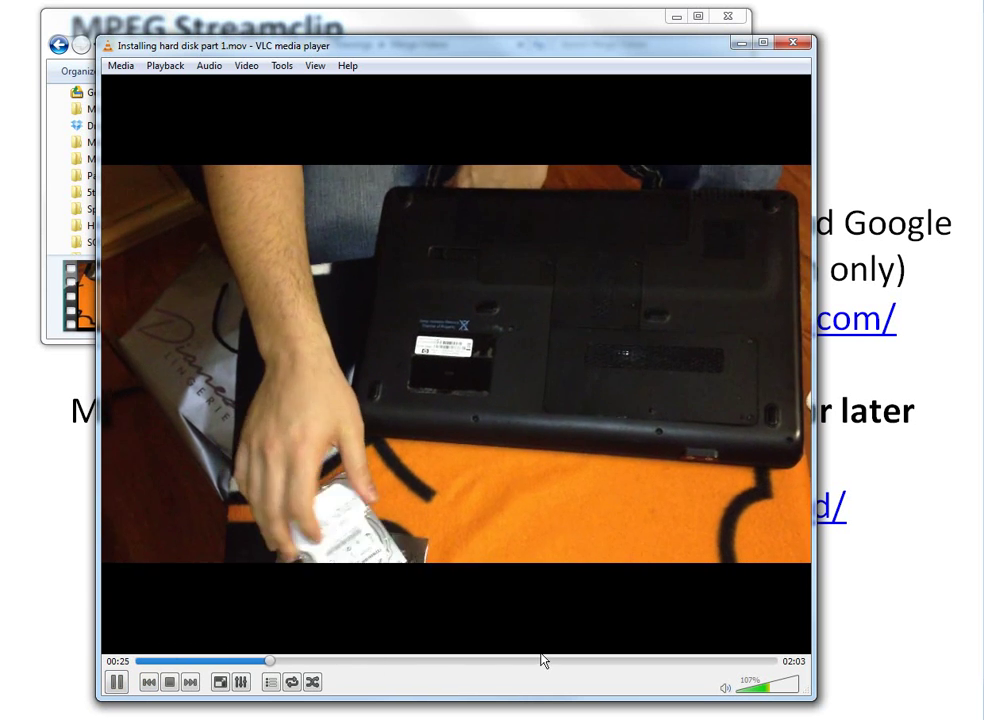
pyautogui.click(116, 682)
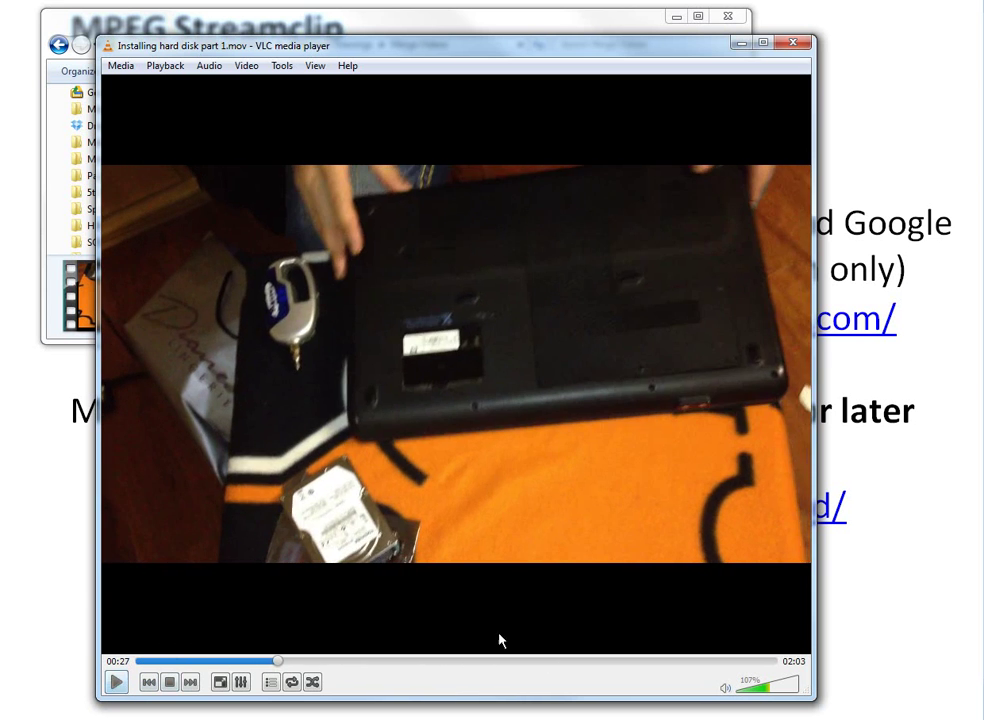
pyautogui.click(765, 662)
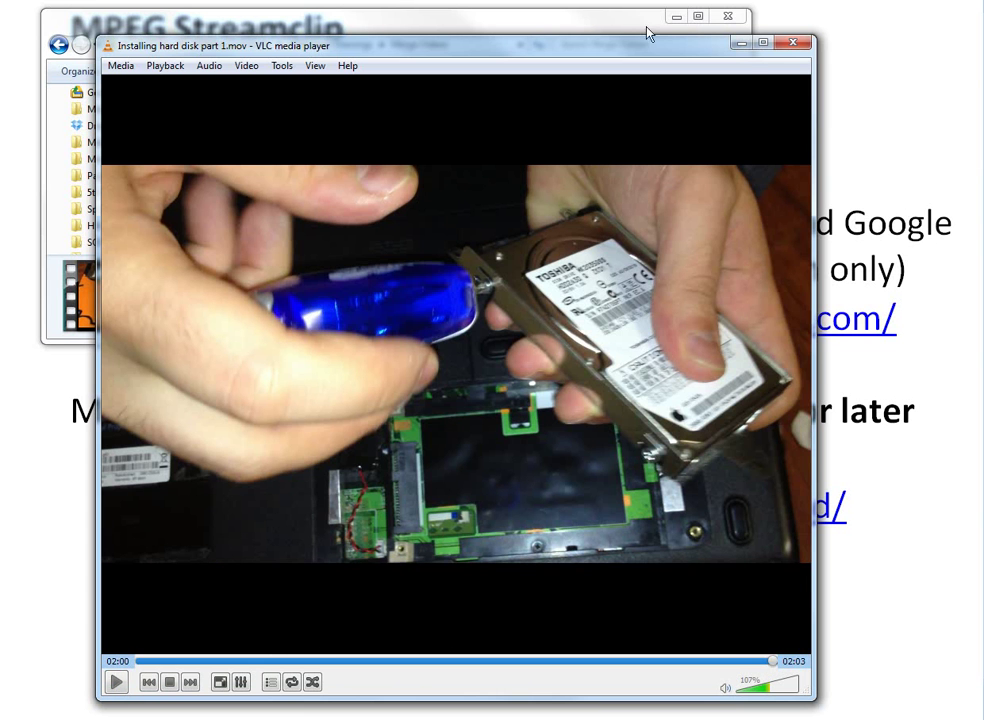
pyautogui.click(435, 20)
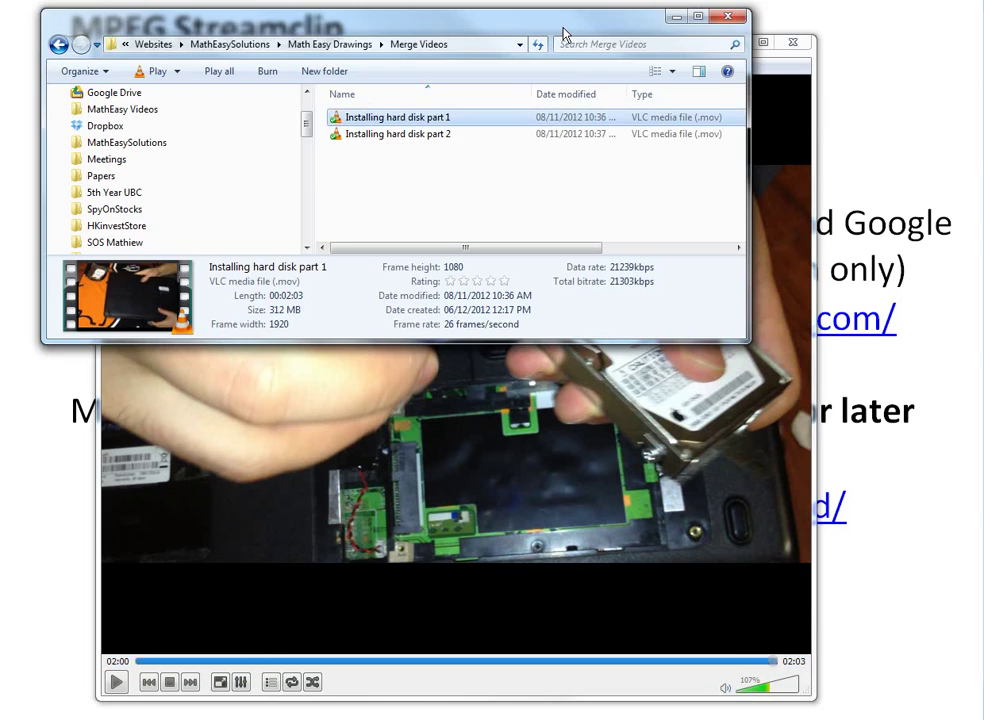
# Step: Play the 'Installing hard disk part 2' clip to preview it
pyautogui.doubleClick(397, 134)
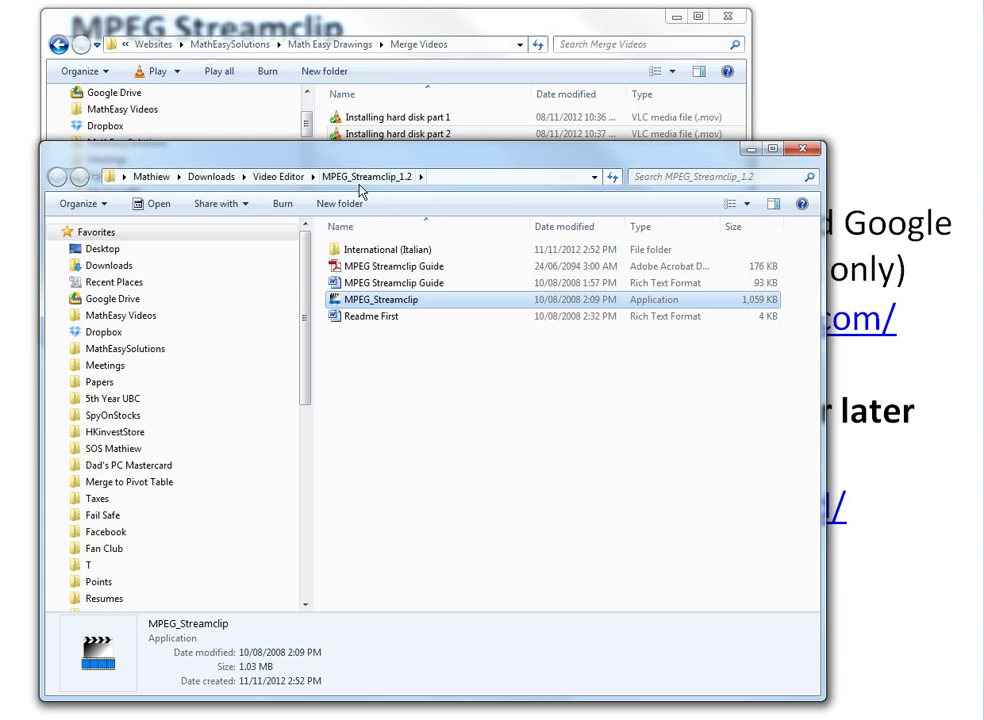
# Step: Launch MPEG Streamclip and open both hard disk part 1 and part 2 clips from Merge Videos
pyautogui.doubleClick(389, 308)
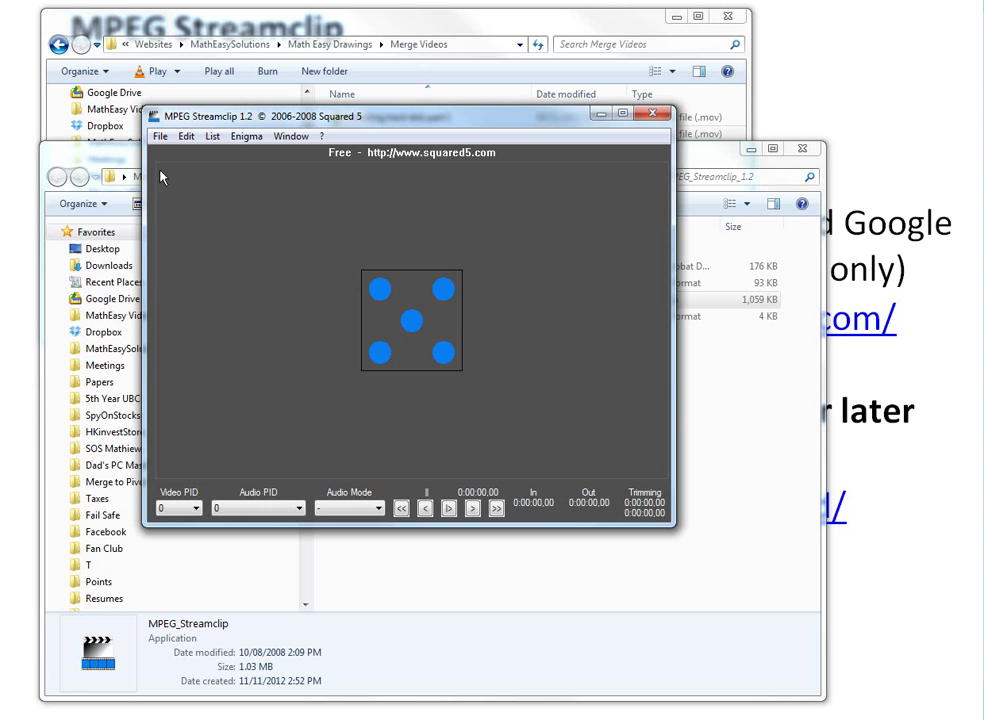
pyautogui.click(160, 137)
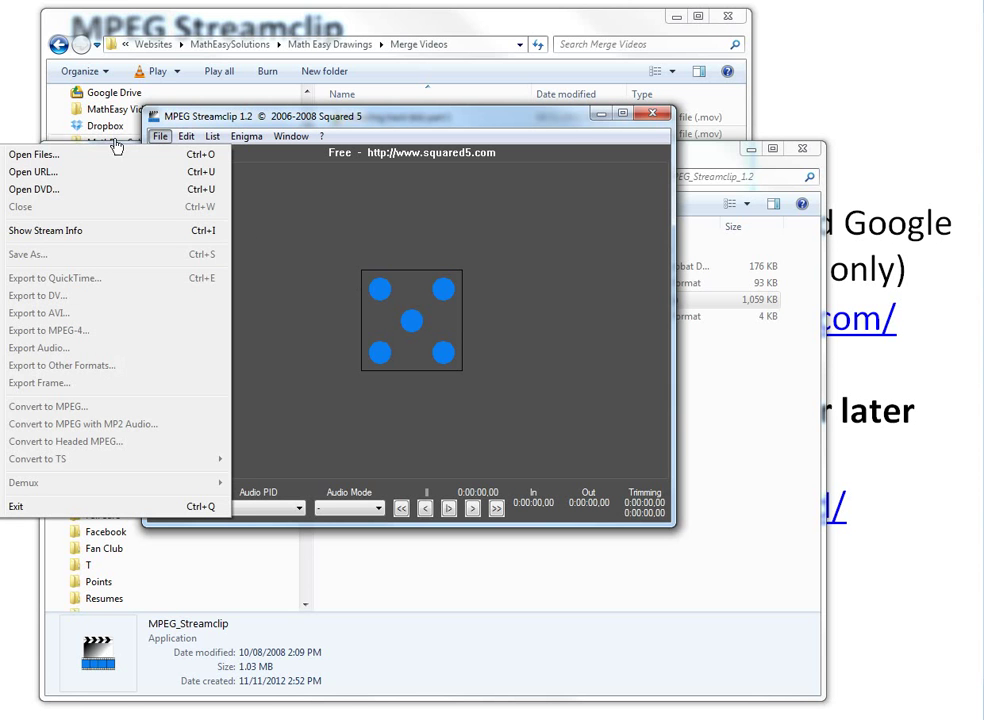
pyautogui.click(63, 156)
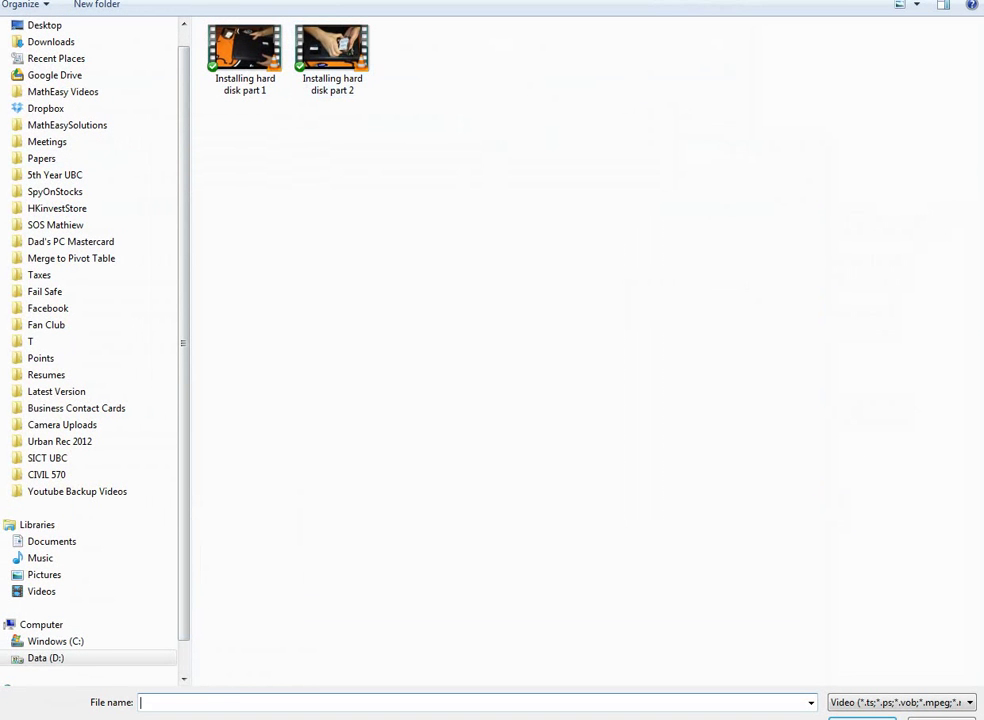
pyautogui.scroll(-8, 90, 350)
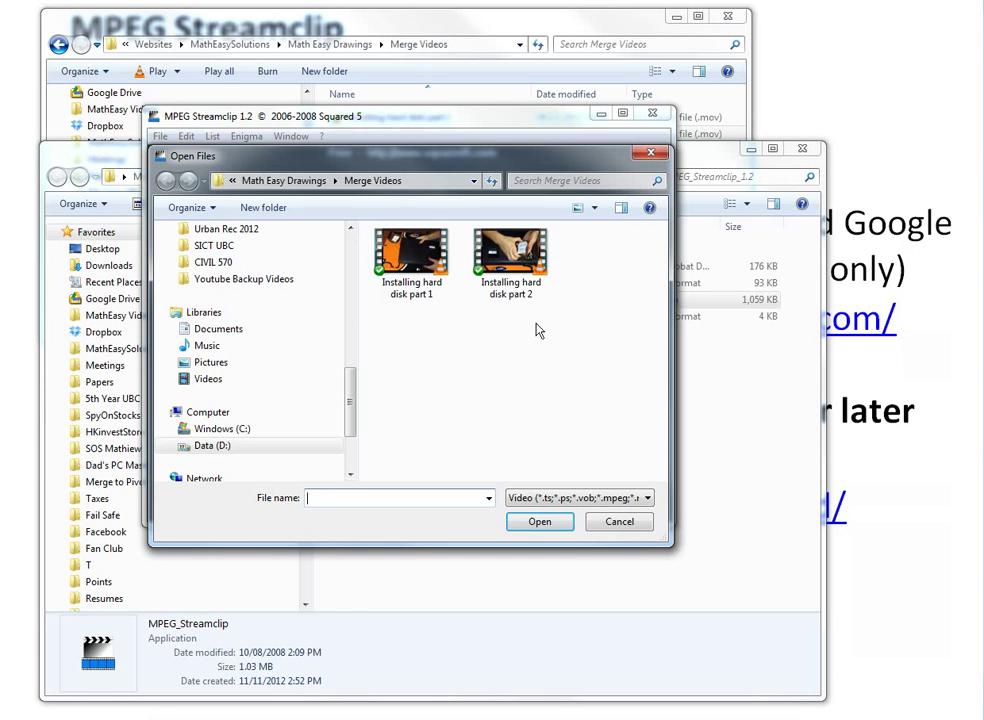
pyautogui.moveTo(358, 120); pyautogui.dragTo(242, 31)
pyautogui.moveTo(408, 237); pyautogui.dragTo(408, 237)
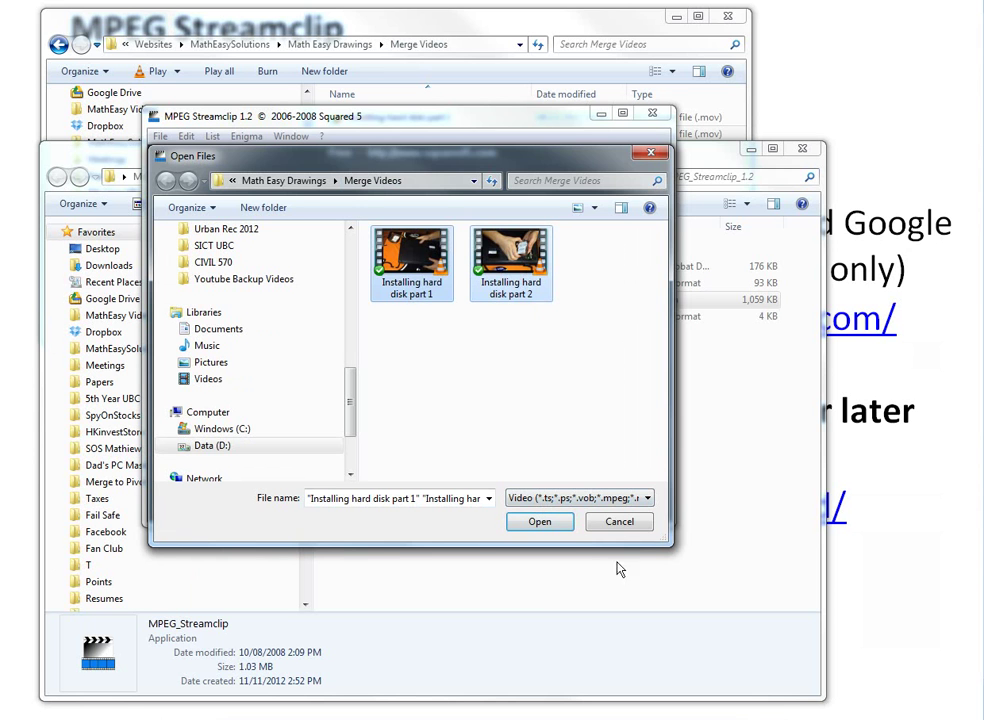
pyautogui.click(536, 530)
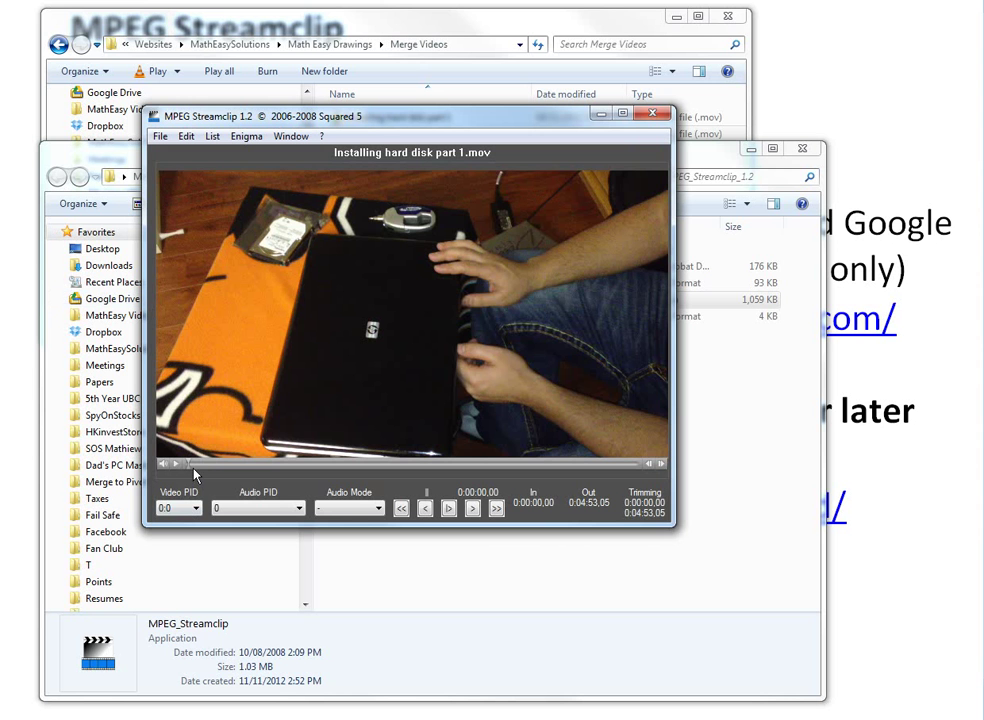
# Step: Scrub the joined 4:53 movie through the middle to the end, then back to 0:00
pyautogui.moveTo(188, 472); pyautogui.dragTo(595, 467)
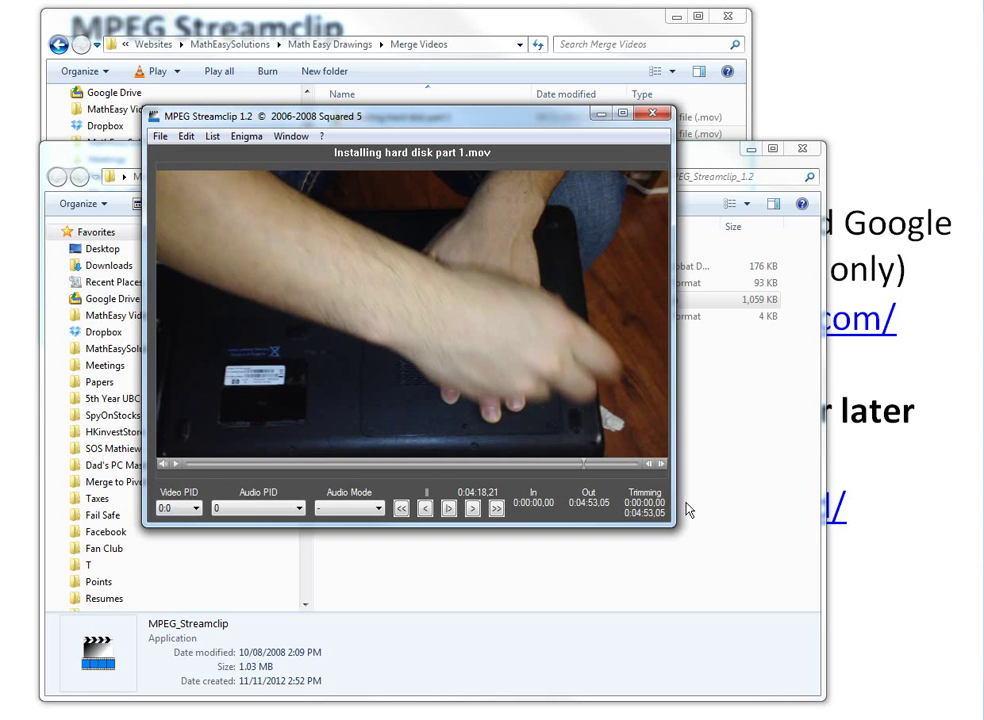
pyautogui.click(187, 137)
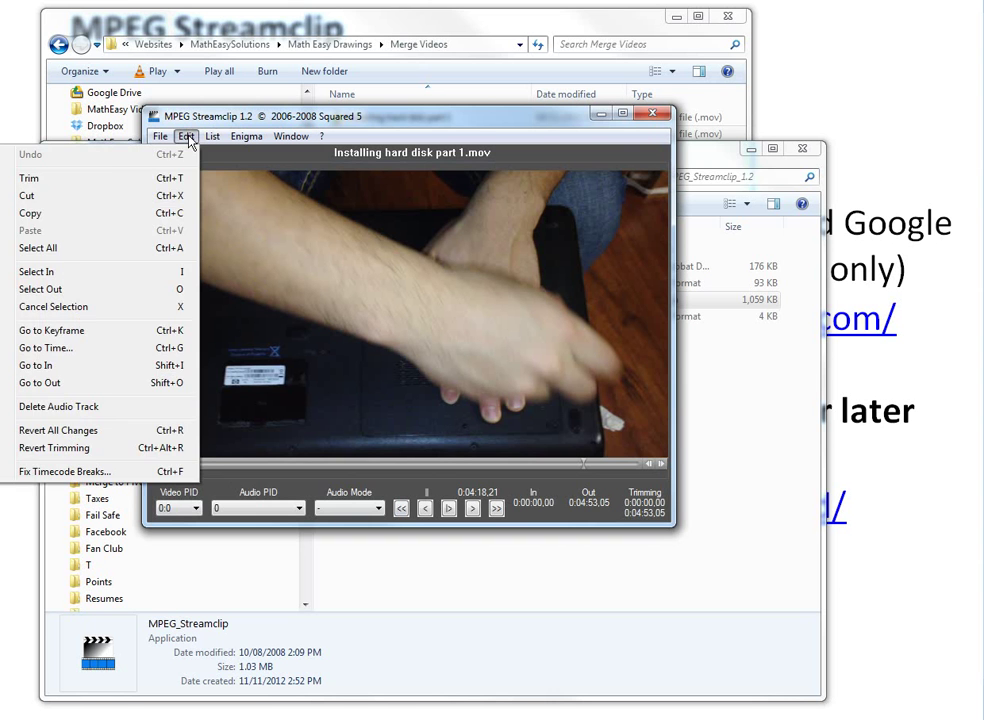
pyautogui.click(190, 140)
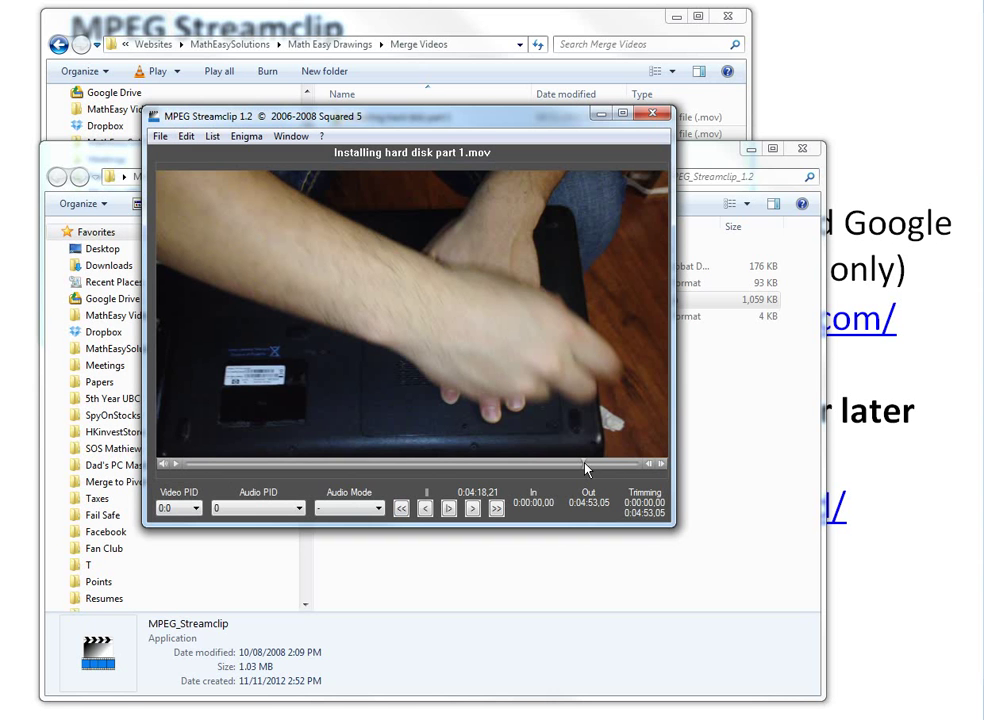
pyautogui.moveTo(586, 469); pyautogui.dragTo(639, 472)
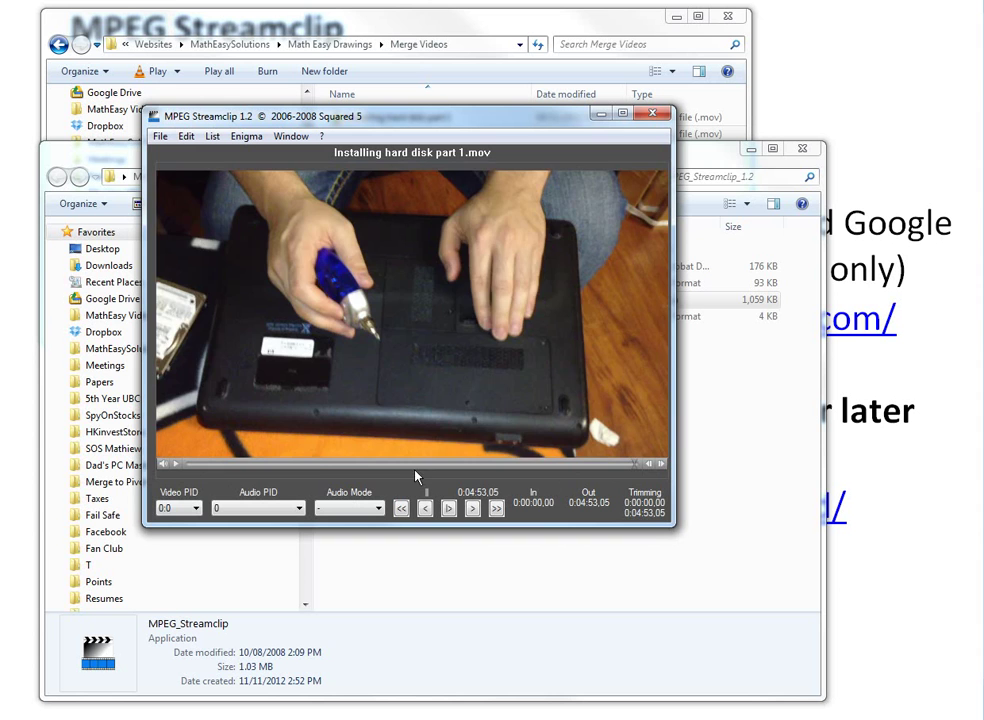
pyautogui.click(182, 465)
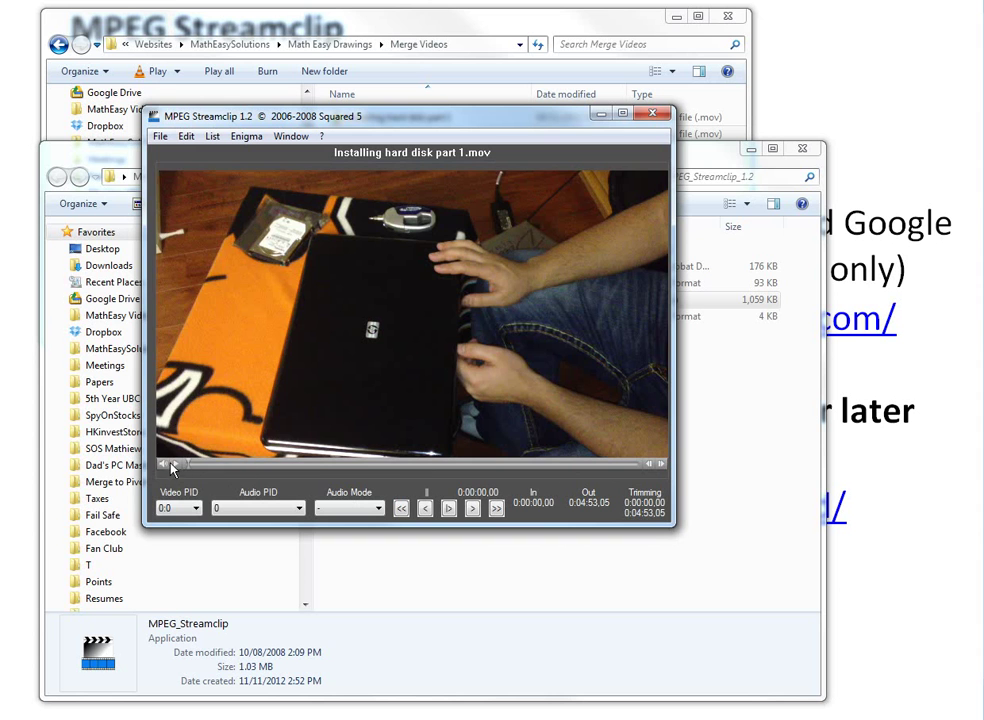
pyautogui.click(159, 137)
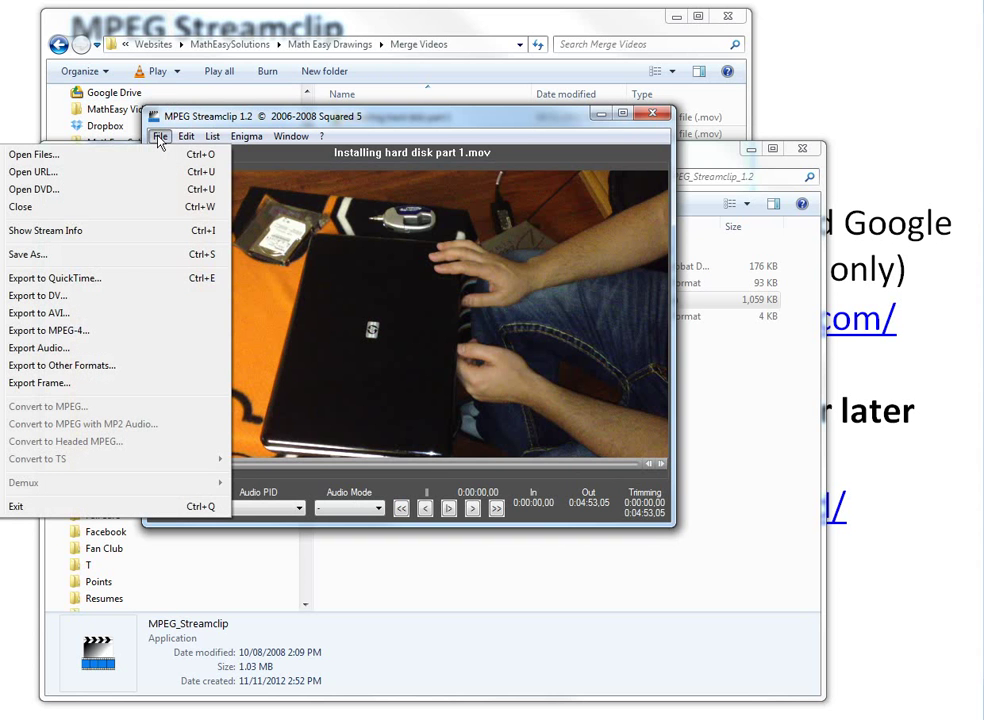
# Step: Set Export to QuickTime to Apple Motion JPEG A at 100% quality, 1920 x 1080 unscaled
pyautogui.click(58, 280)
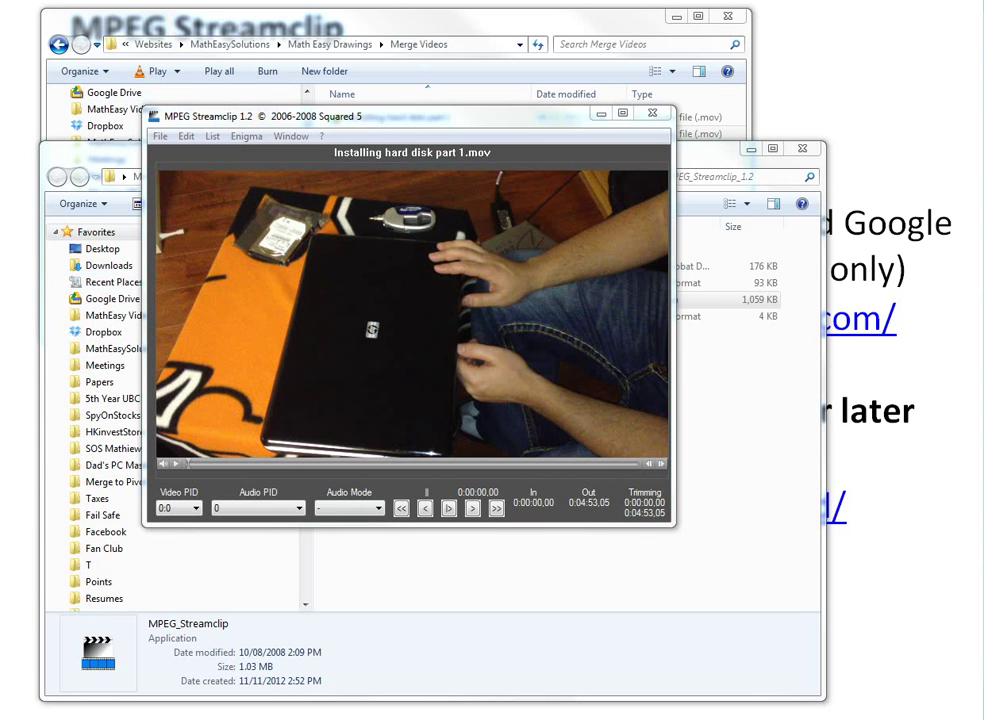
pyautogui.moveTo(572, 89); pyautogui.dragTo(454, 138)
pyautogui.moveTo(466, 181); pyautogui.dragTo(676, 178)
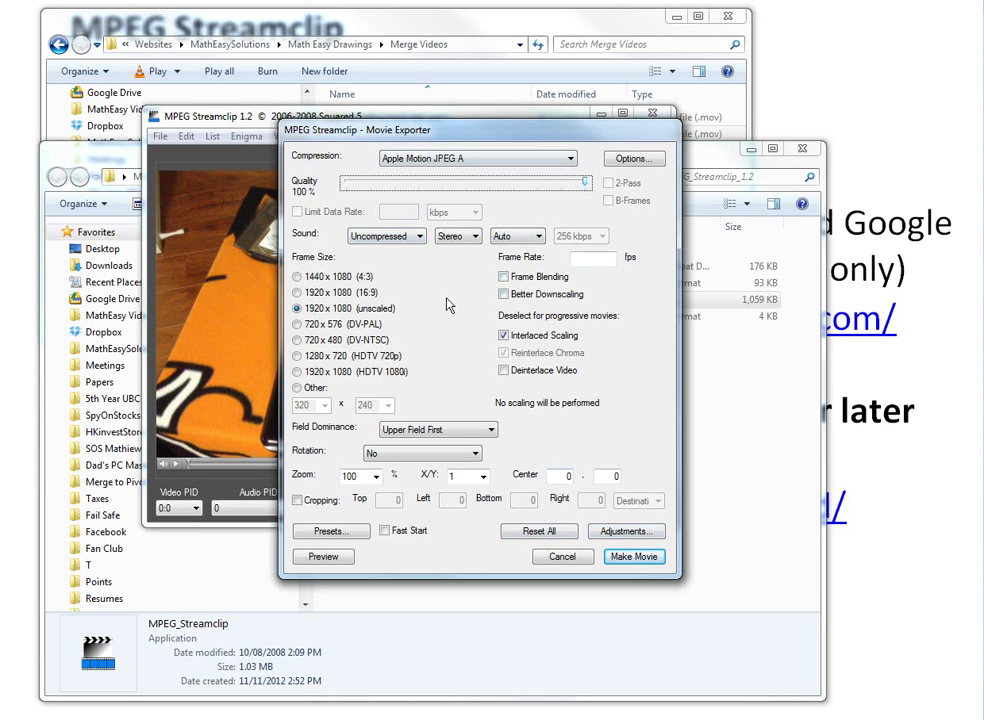
pyautogui.moveTo(340, 129); pyautogui.dragTo(308, 194)
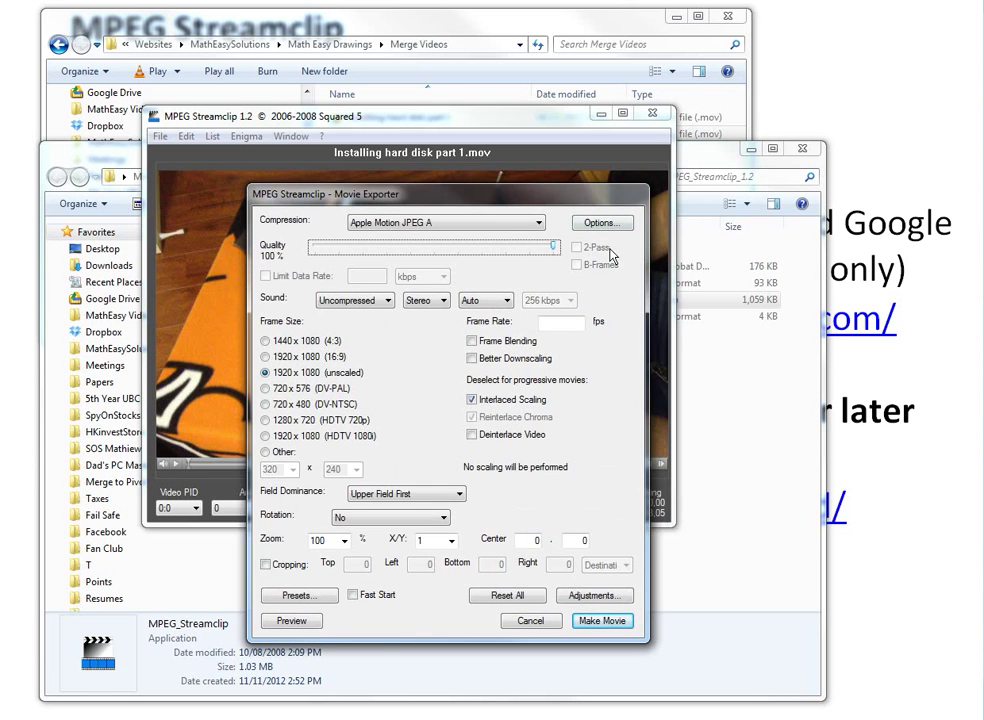
pyautogui.click(760, 299)
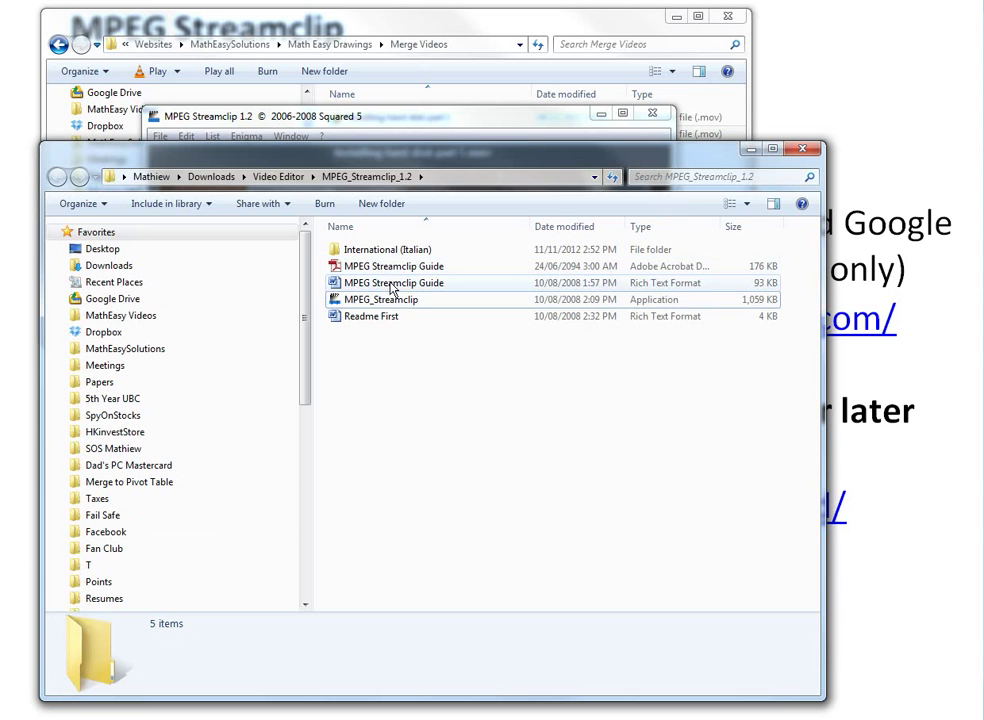
pyautogui.click(375, 124)
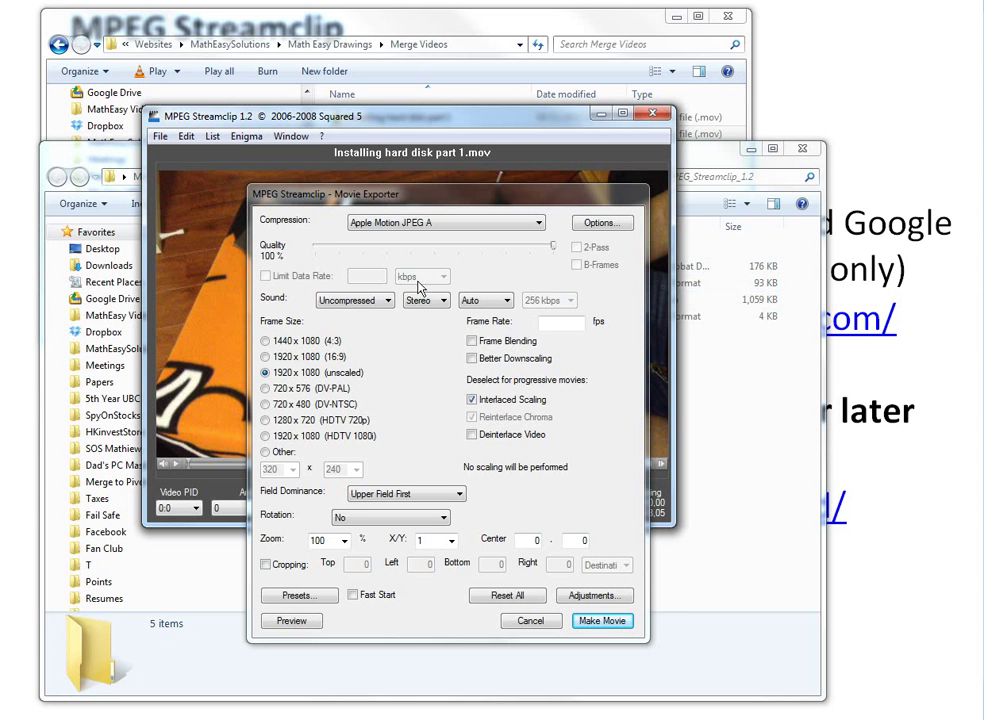
# Step: Save the export as 'Merged Video' in the Merge Videos folder to start encoding
pyautogui.click(601, 621)
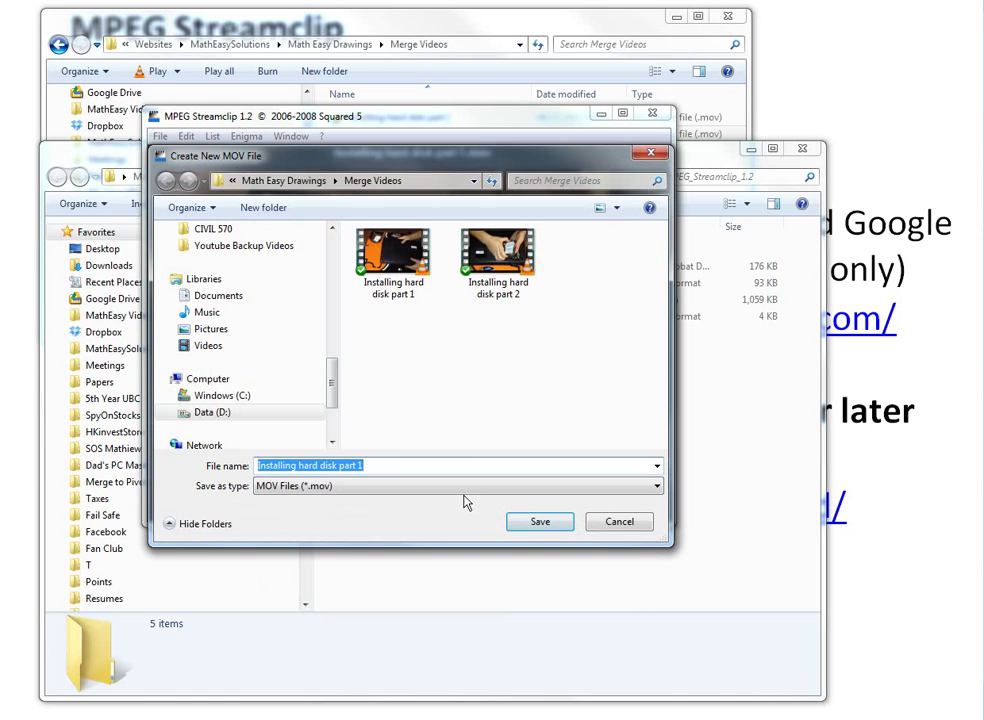
pyautogui.write('Merged Video')
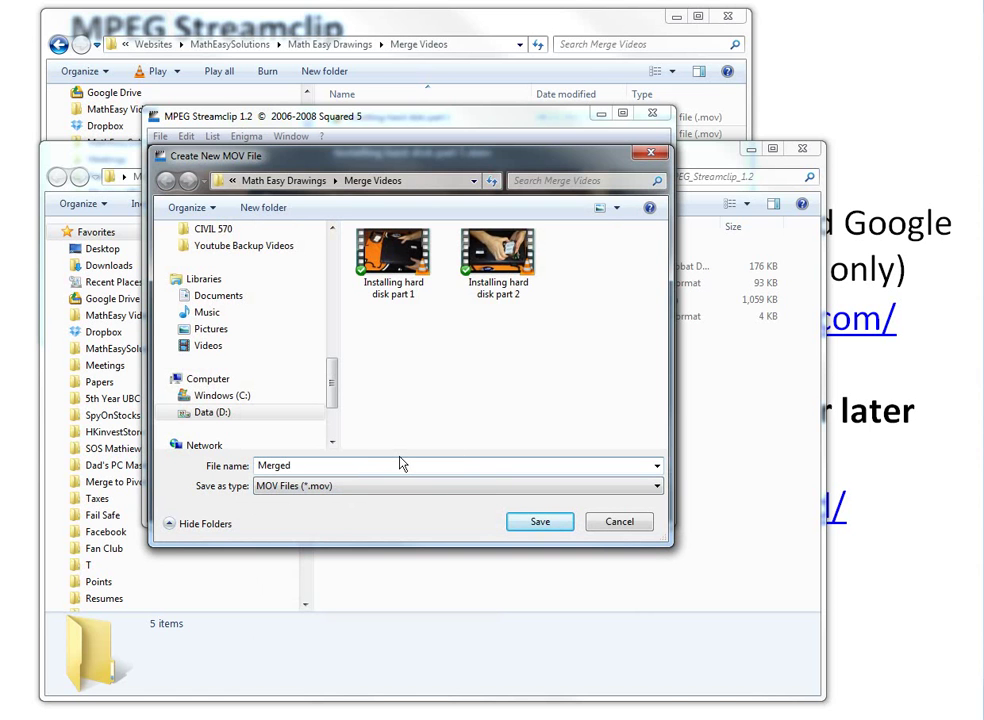
pyautogui.click(516, 522)
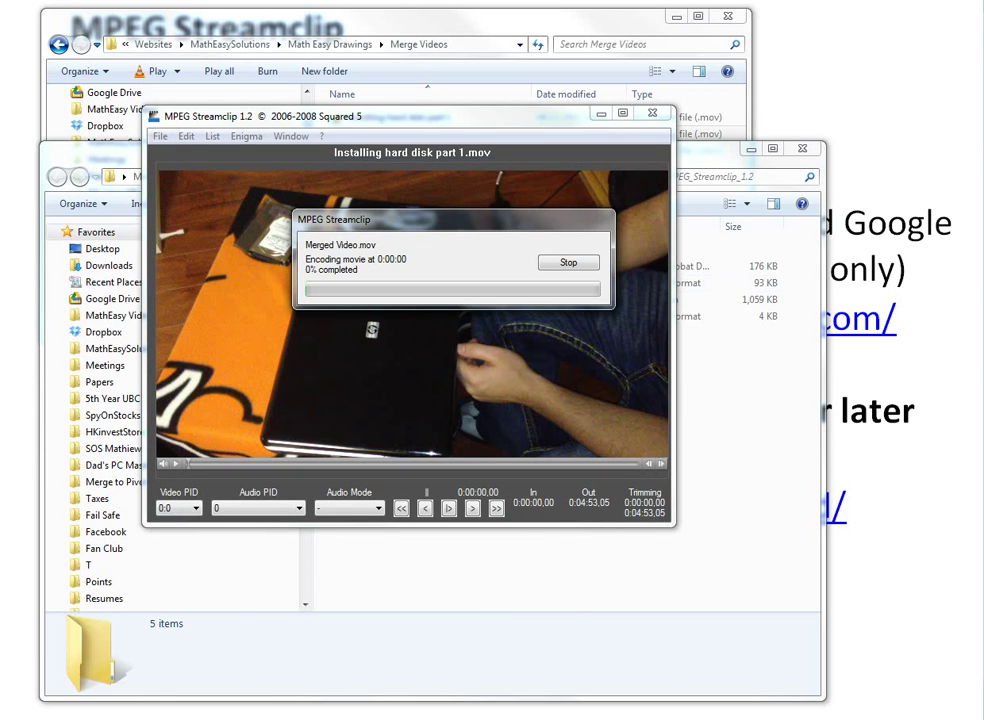
# Step: Let the encoding finish while arranging the preview and progress windows, then switch to Merge Videos
pyautogui.moveTo(671, 161); pyautogui.dragTo(424, 322)
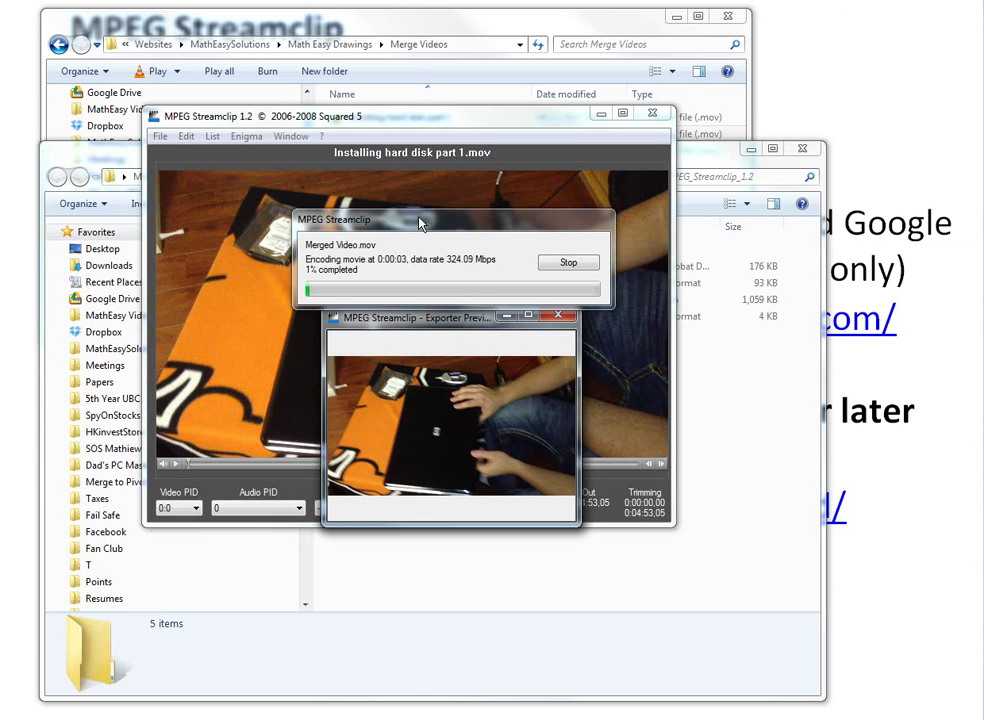
pyautogui.moveTo(432, 221); pyautogui.dragTo(420, 186)
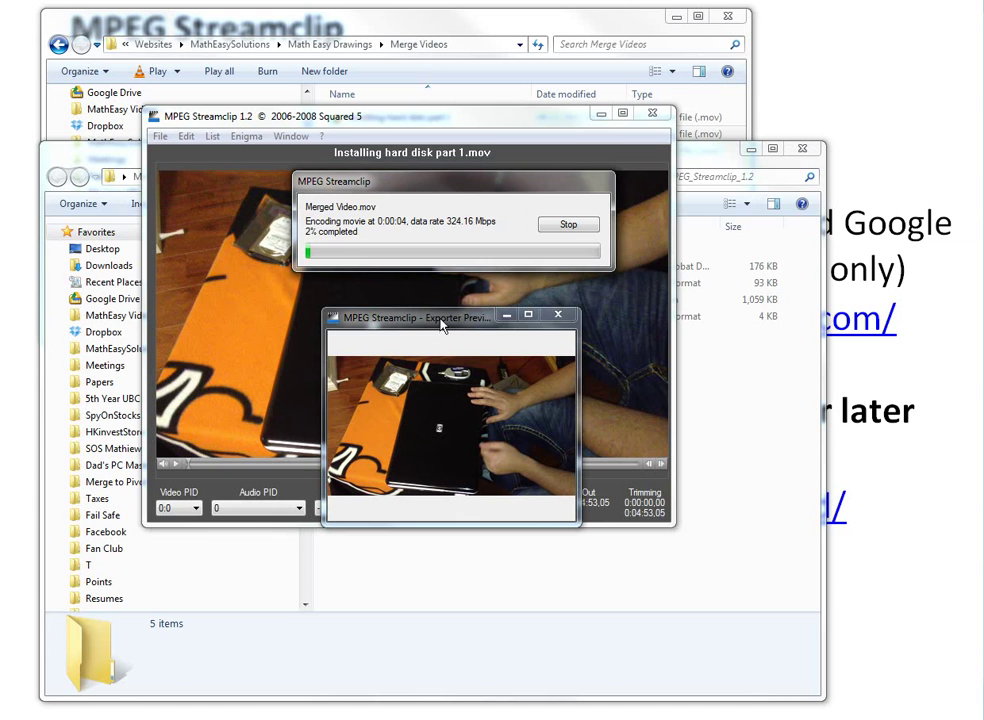
pyautogui.moveTo(439, 320); pyautogui.dragTo(438, 300)
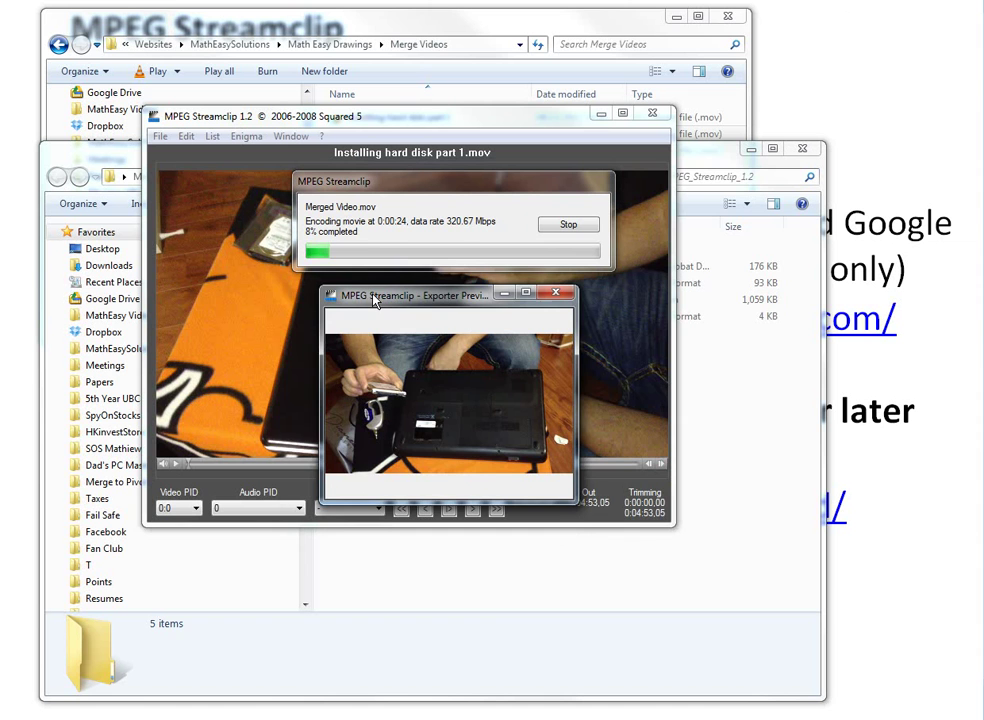
pyautogui.moveTo(378, 301); pyautogui.dragTo(344, 308)
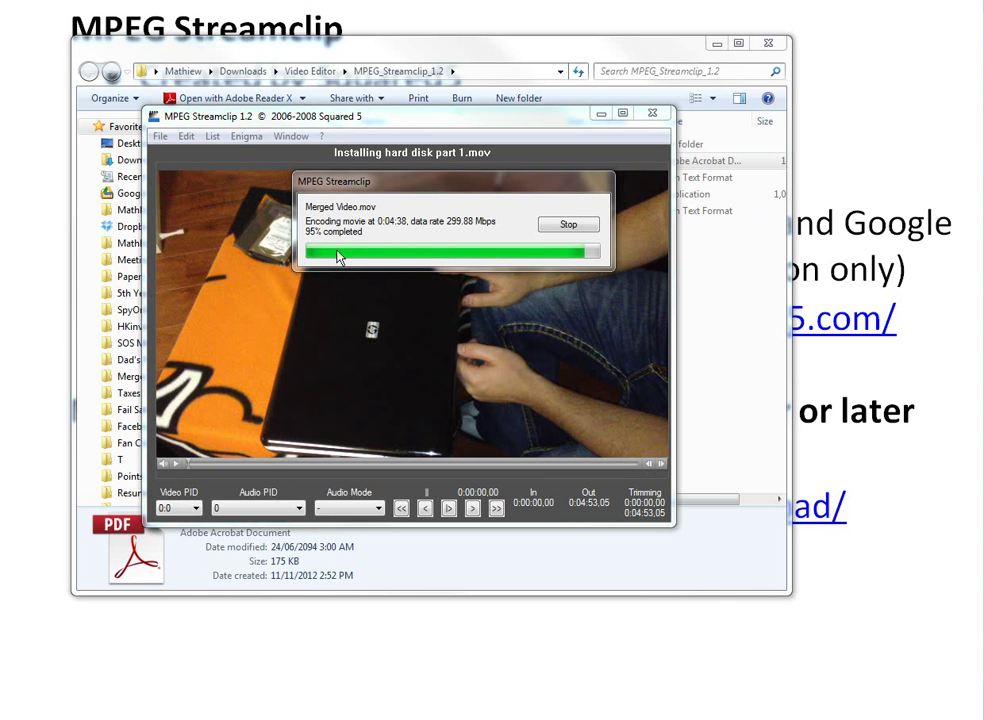
pyautogui.moveTo(400, 181); pyautogui.dragTo(363, 266)
pyautogui.moveTo(502, 120); pyautogui.dragTo(483, 213)
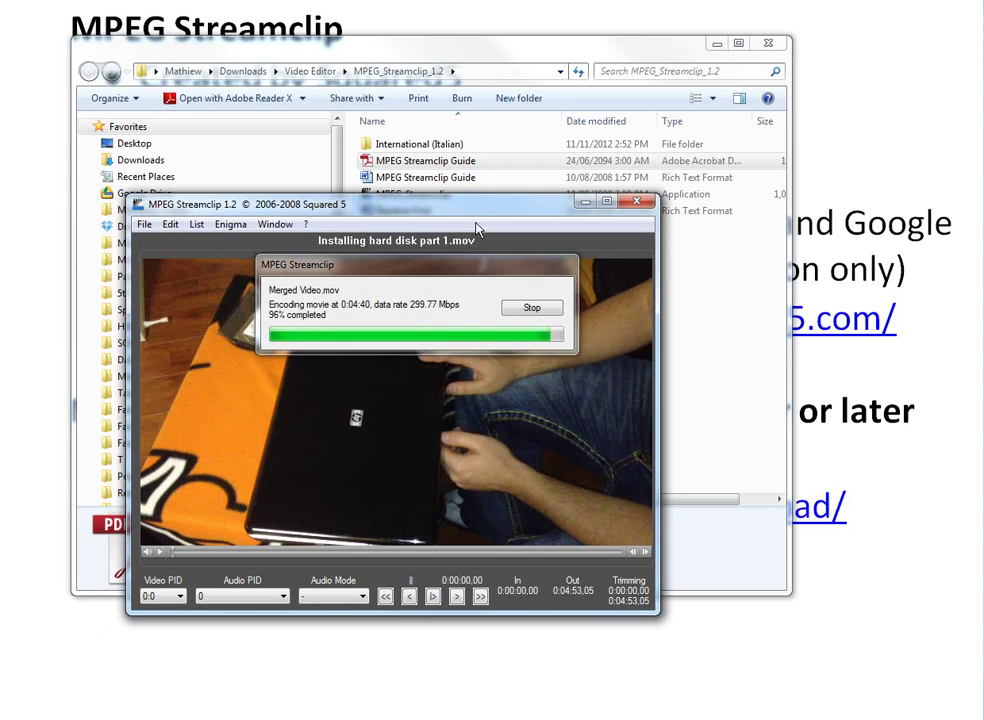
pyautogui.hotkey('alt', 'Tab')
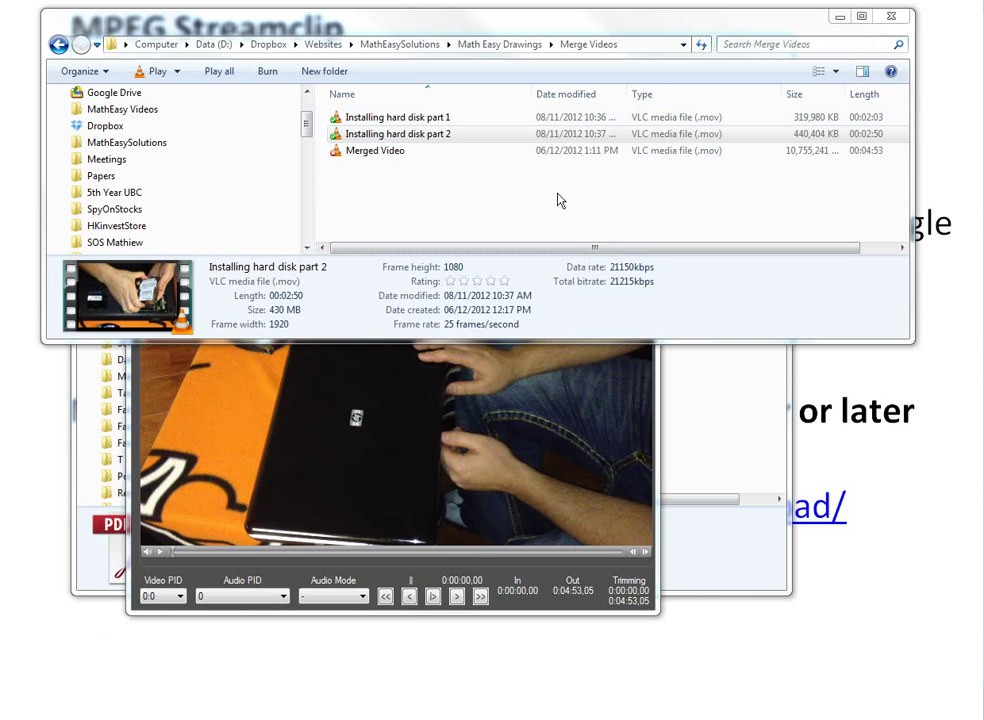
# Step: Select Merged Video to check its 4:53 length and file size in the details pane
pyautogui.click(402, 160)
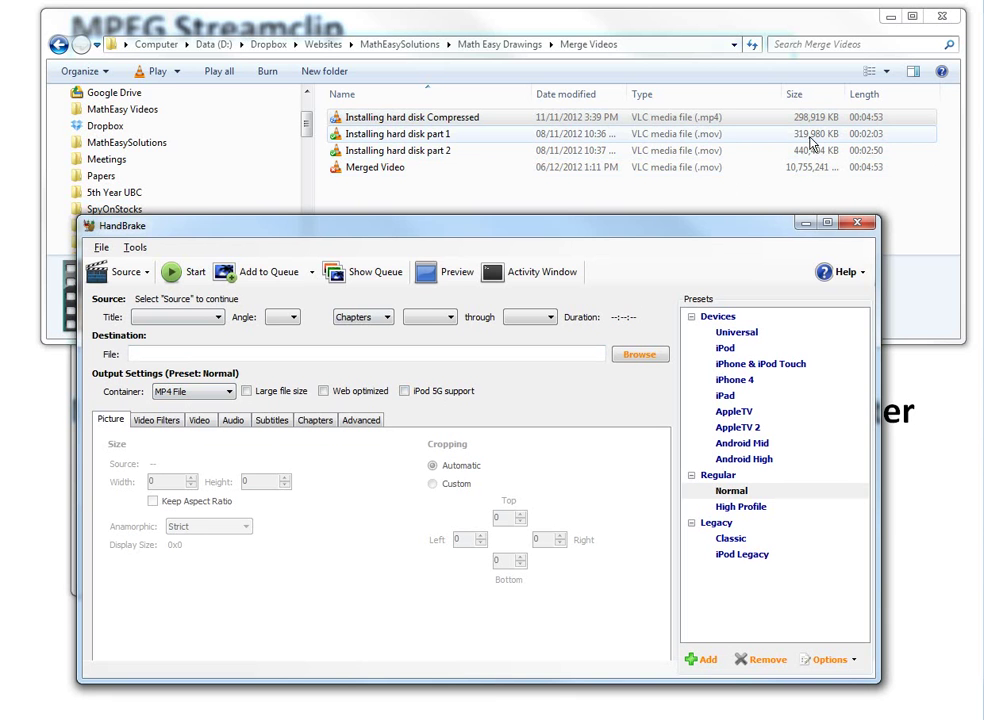
# Step: Play 'Installing hard disk Compressed.mp4' in VLC, skip to about 2:34 and near the end, then close it
pyautogui.moveTo(402, 115); pyautogui.dragTo(482, 91)
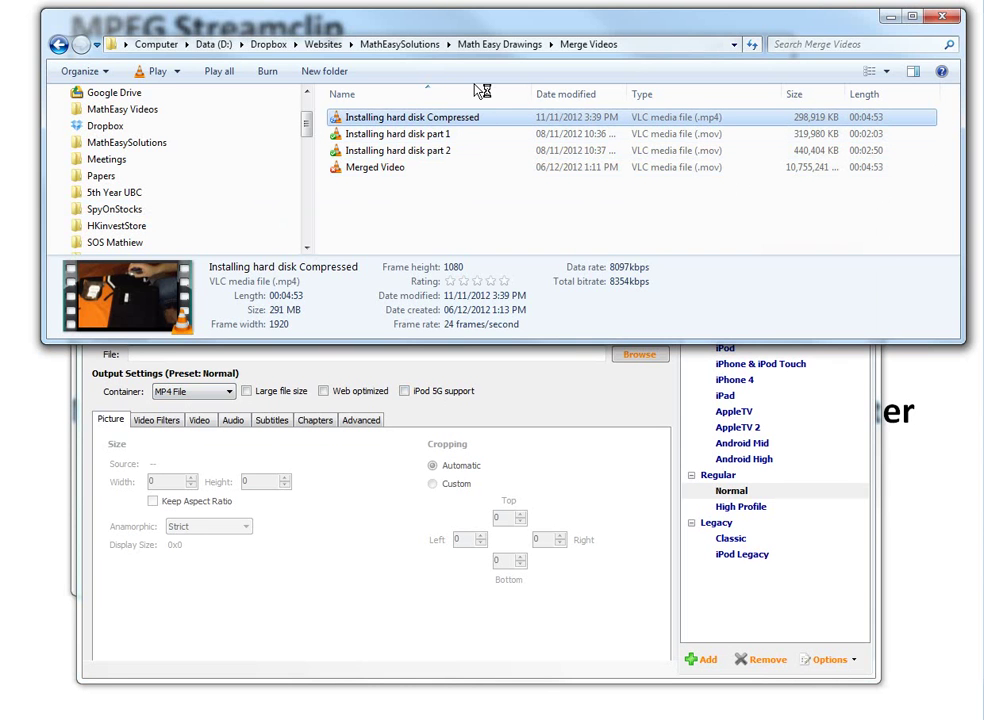
pyautogui.press('Return')
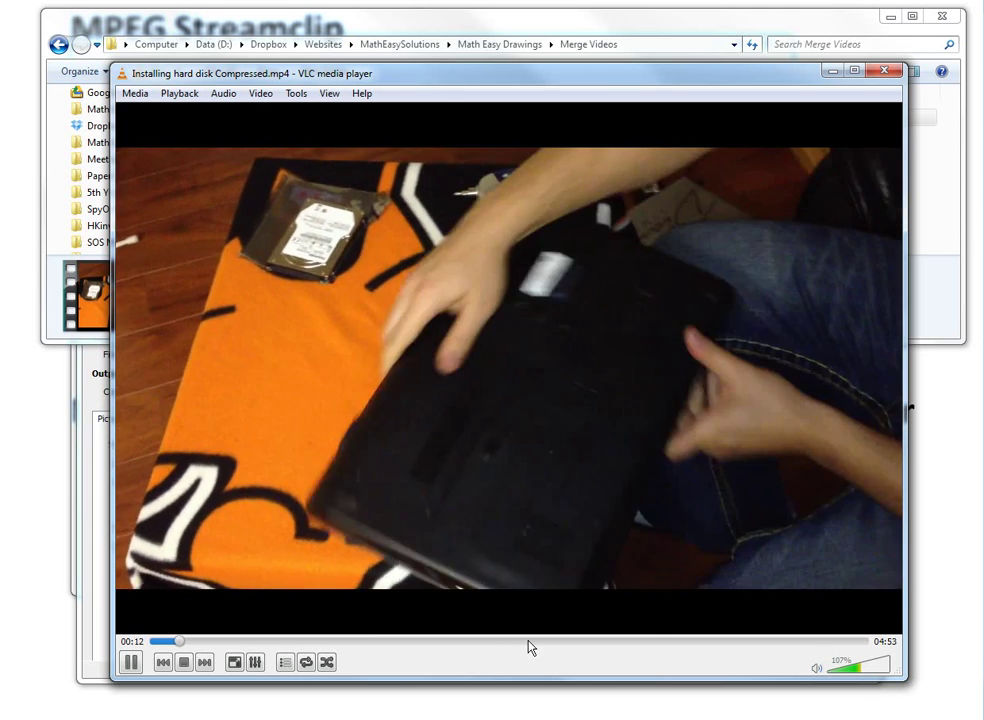
pyautogui.click(530, 642)
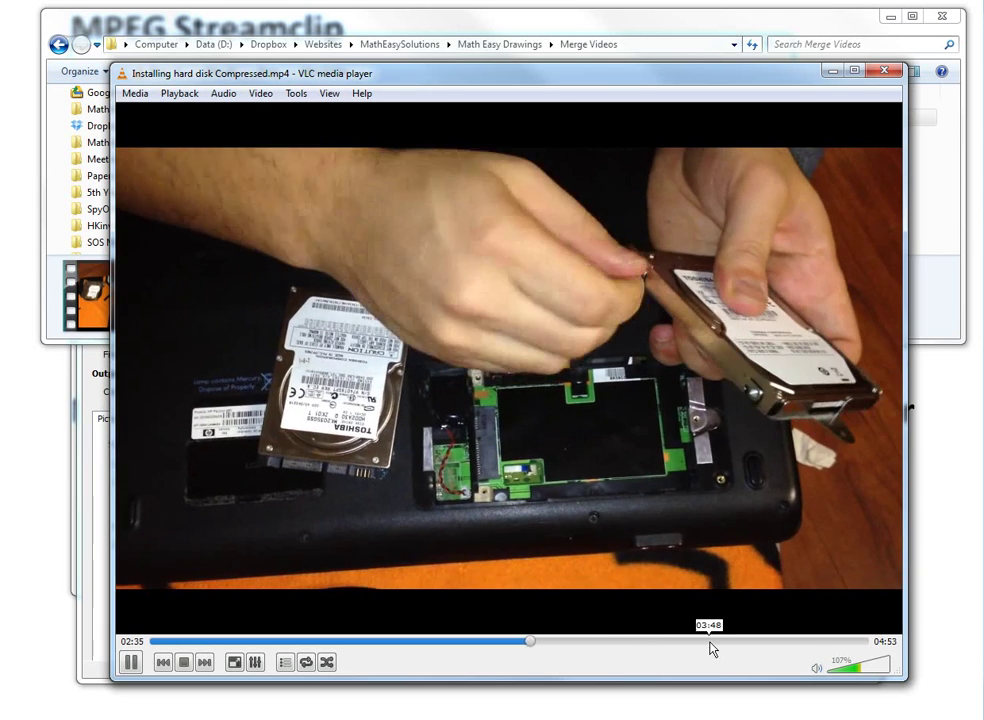
pyautogui.click(802, 642)
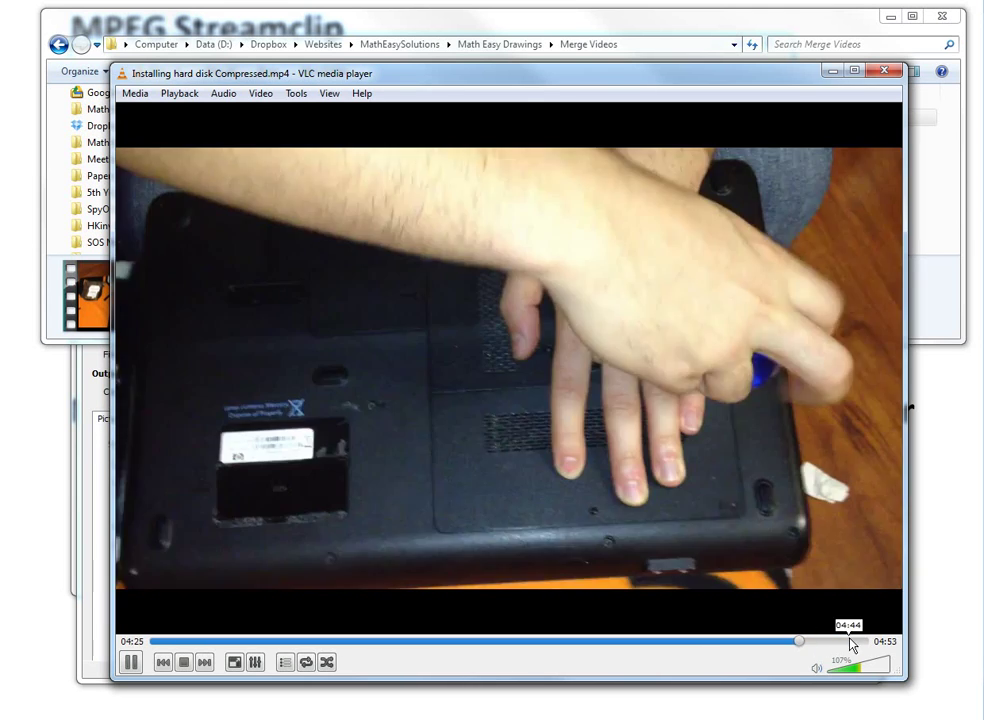
pyautogui.click(883, 70)
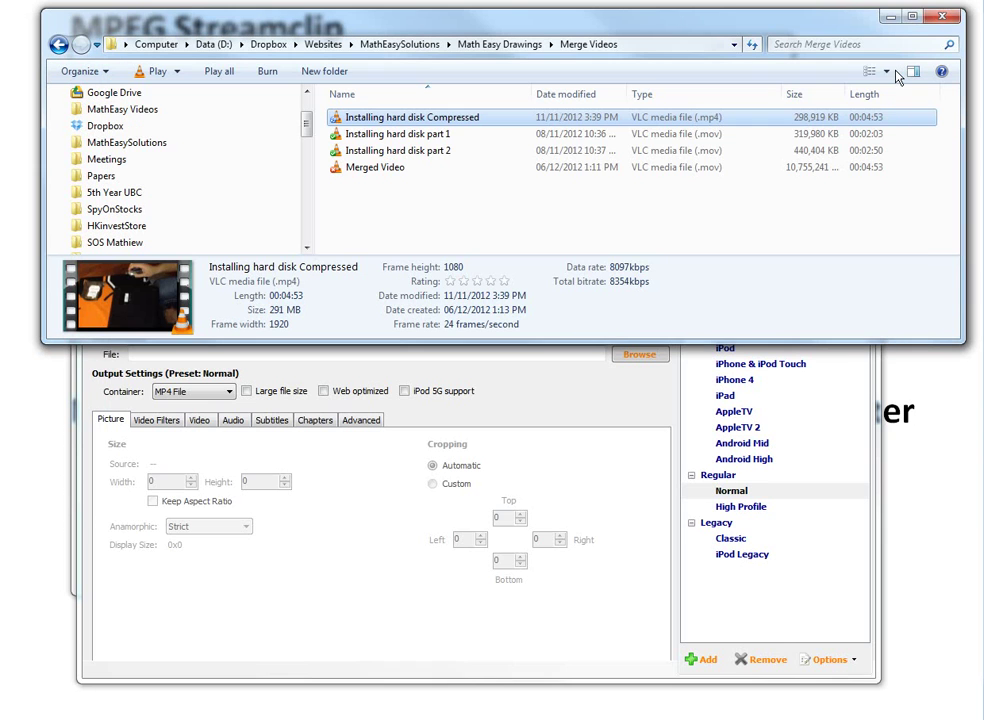
# Step: Close the Merge Videos folder window and return to the top of the 'Merge .mov Files' notes in Word
pyautogui.click(943, 18)
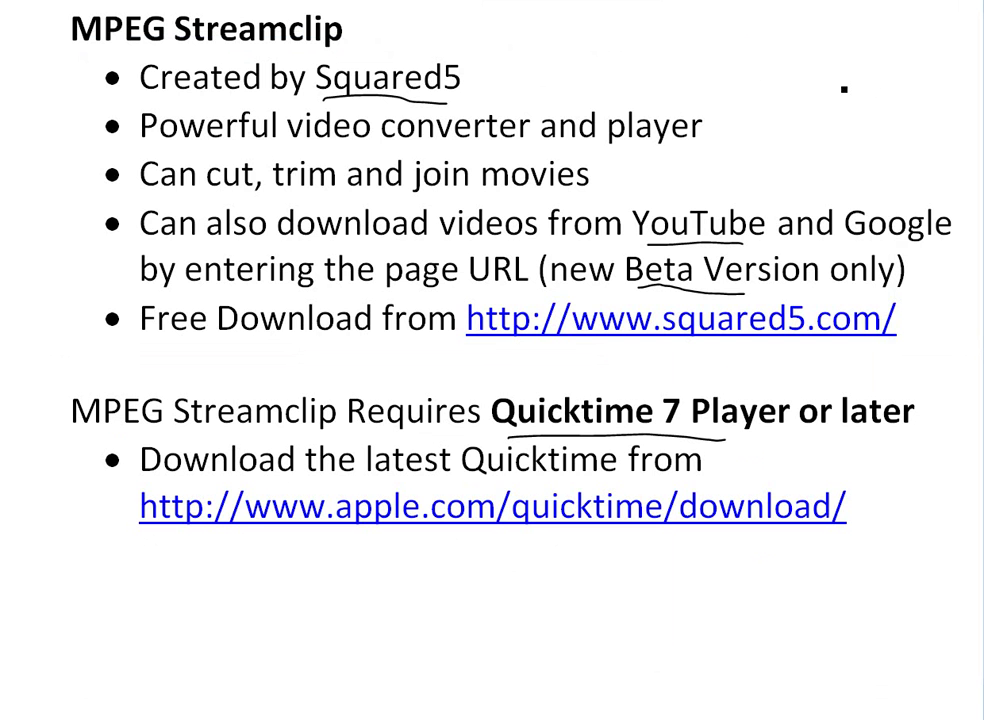
pyautogui.scroll(5, 843, 88)
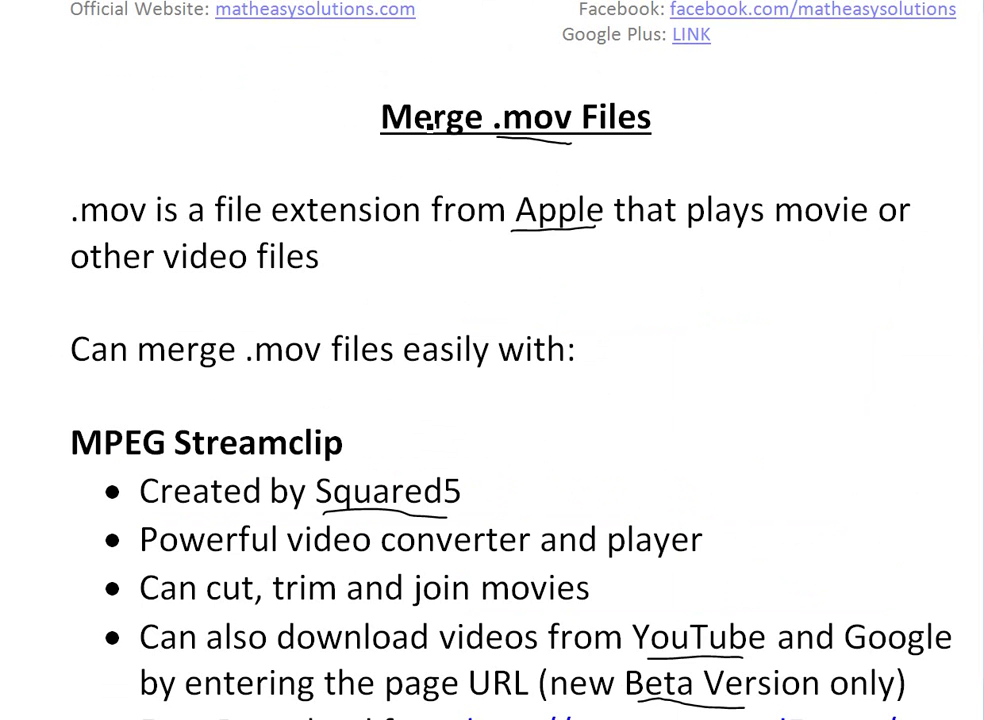
pyautogui.scroll(-1, 430, 121)
pyautogui.scroll(3, 461, 125)
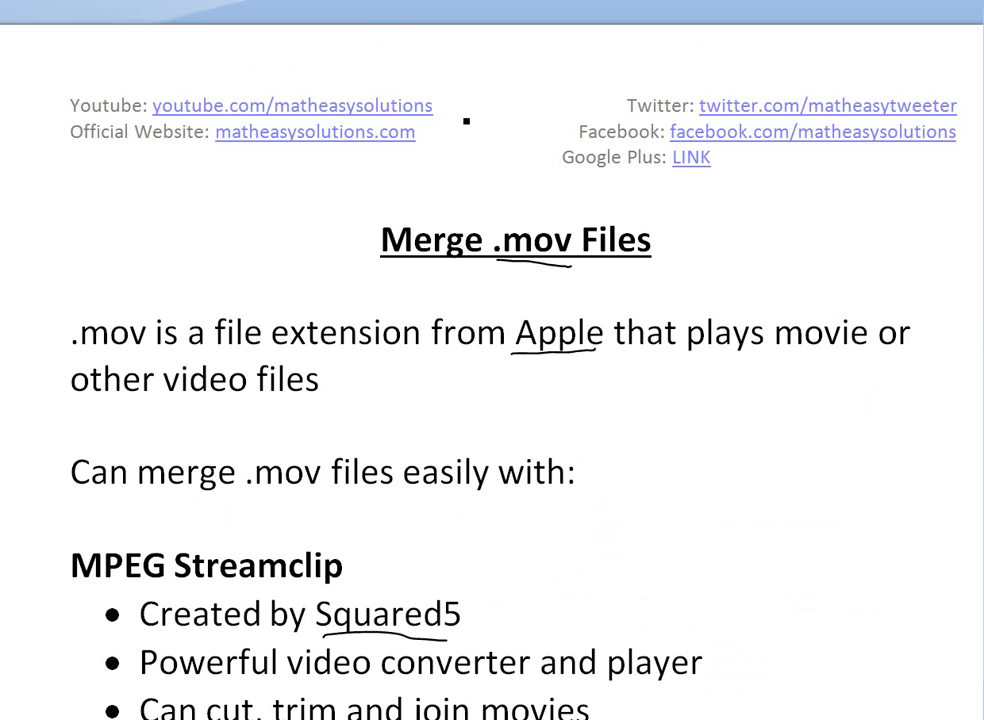